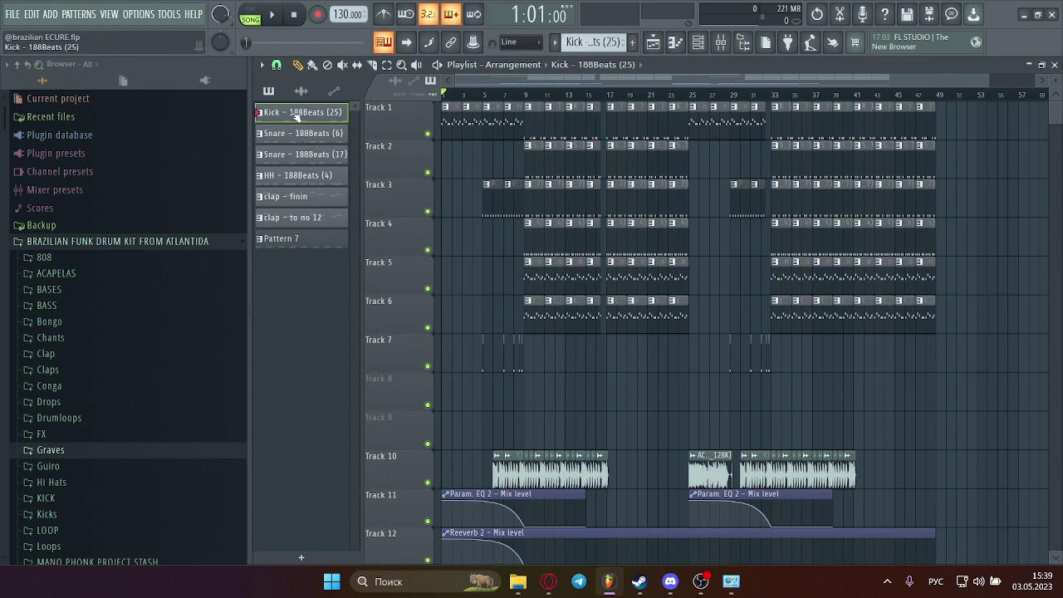
# - Open the notes of the Kick - 188Beats (25) pattern in the piano roll and switch playback to pattern mode
pyautogui.doubleClick(544, 104)
pyautogui.press('l')
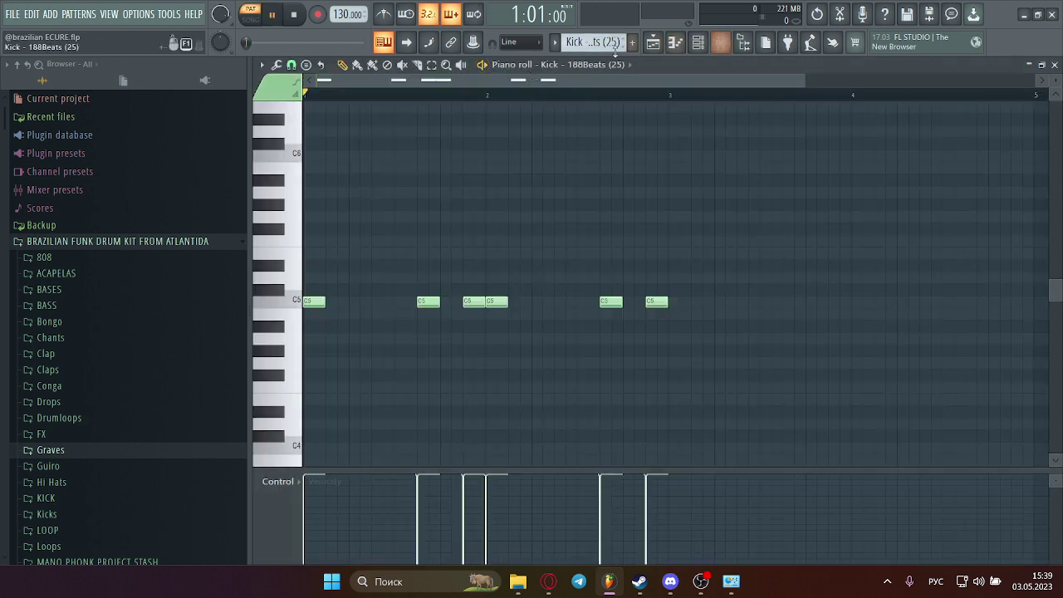
# - Reset the audio output by switching the device to M-Audio AIR 192 4 ASIO and back to FL Studio ASIO
pyautogui.click(138, 14)
pyautogui.click(158, 68)
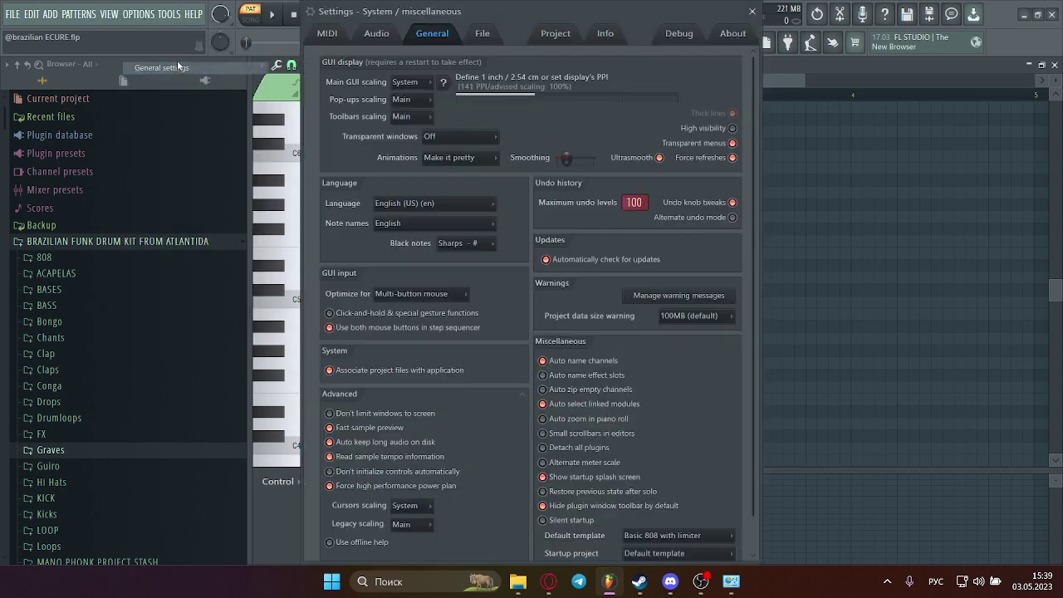
pyautogui.click(484, 33)
pyautogui.click(432, 33)
pyautogui.click(389, 36)
pyautogui.click(419, 84)
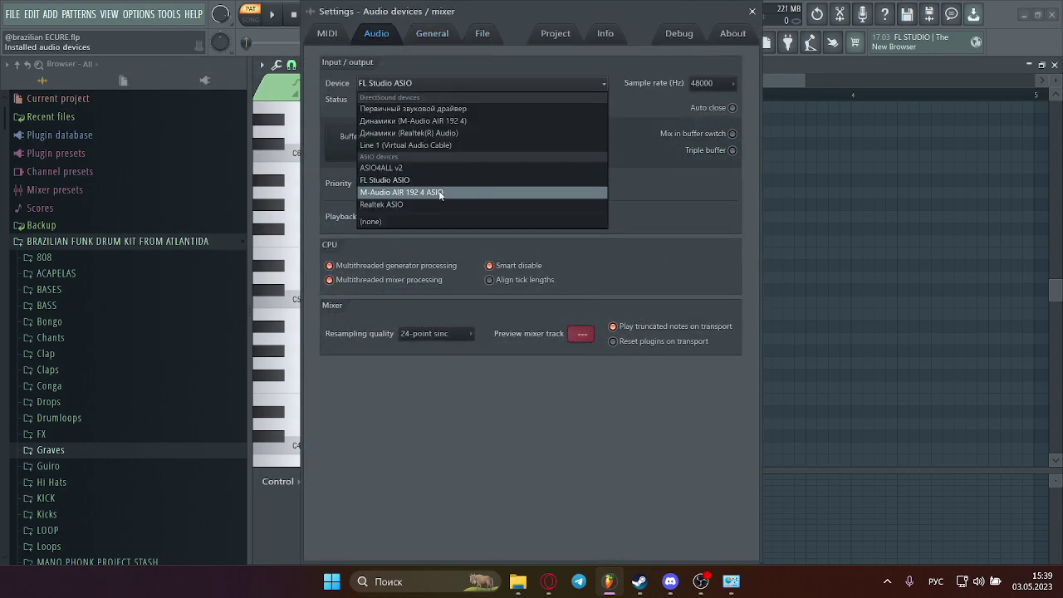
pyautogui.click(415, 192)
pyautogui.click(425, 87)
pyautogui.click(419, 179)
pyautogui.click(752, 11)
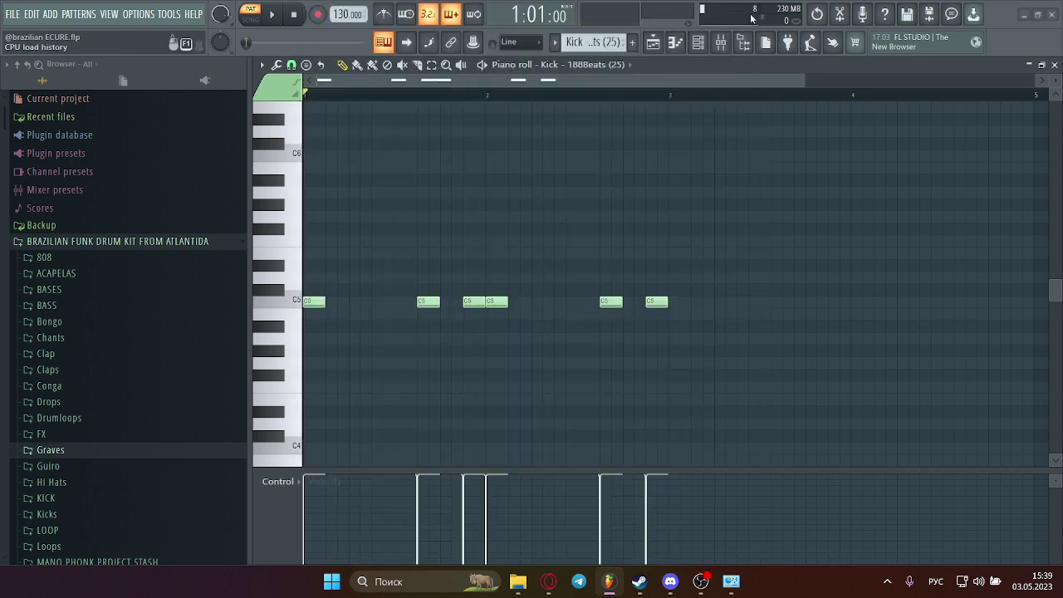
# - Audition the kick pattern and view the kick sample's settings from the channel rack
pyautogui.press('space')
pyautogui.press('space')
pyautogui.click(721, 43)
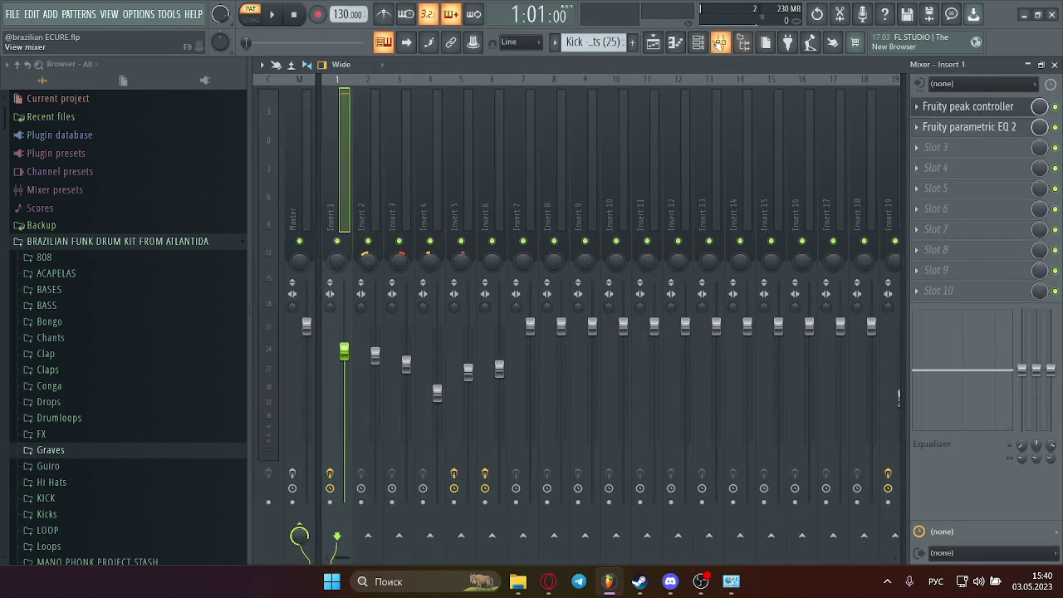
pyautogui.click(698, 42)
pyautogui.press('space')
pyautogui.click(741, 123)
pyautogui.press('space')
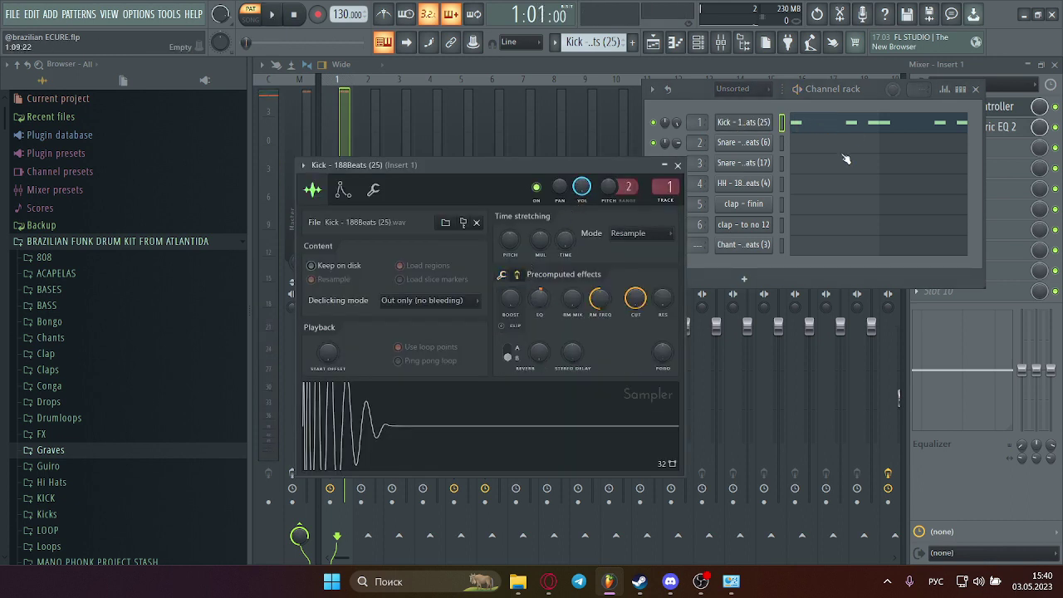
# - Show the kick's notes in the piano roll and play them through
pyautogui.click(869, 122)
pyautogui.press('space')
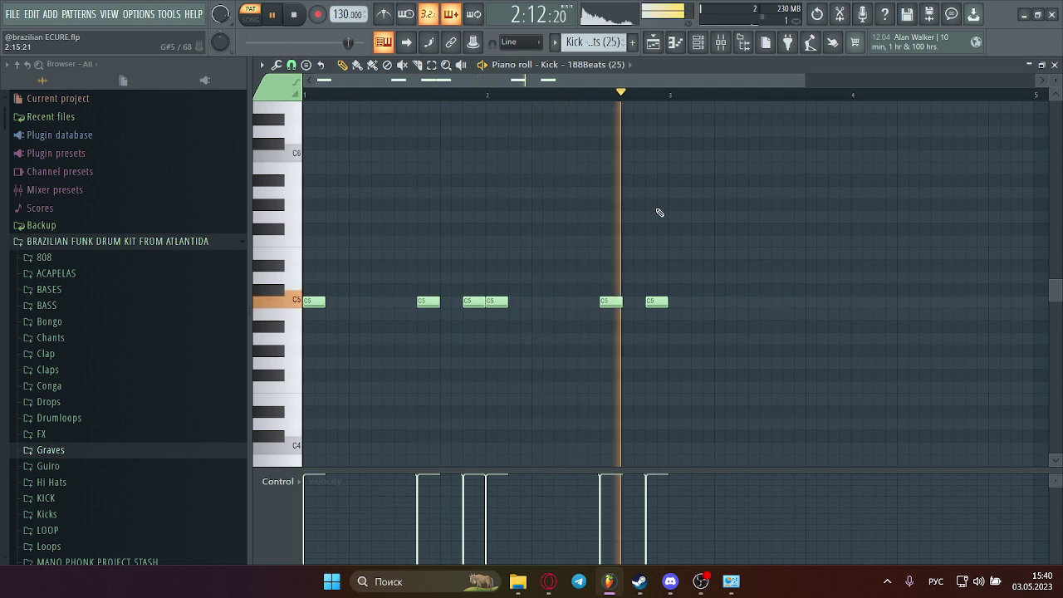
pyautogui.press('space')
# - Examine the kick's effects on mixer Insert 1: the Fruity parametric EQ 2 and the Fruity peak controller
pyautogui.click(567, 41)
pyautogui.press('F9')
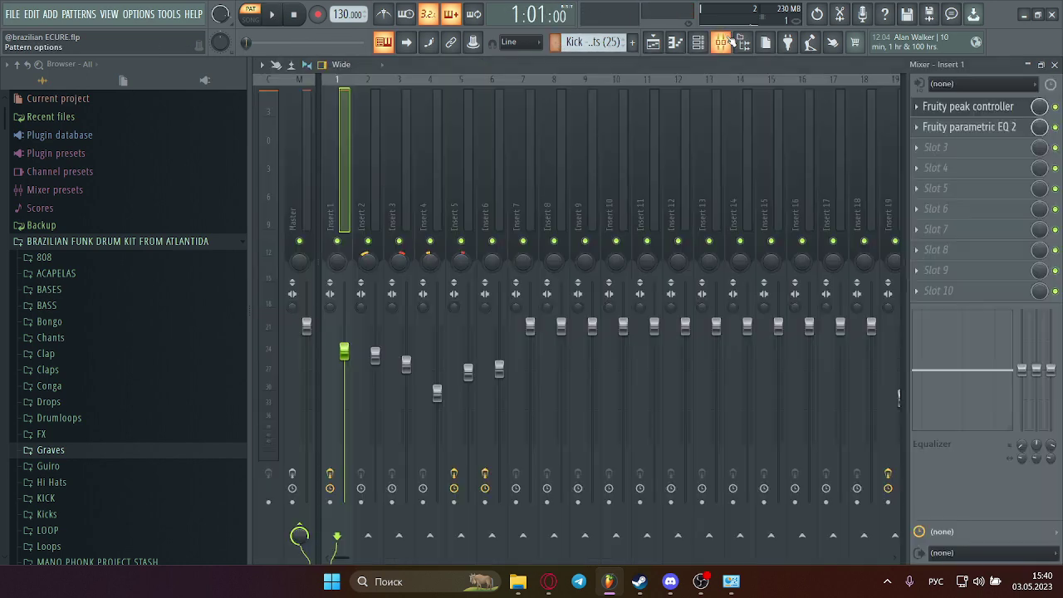
pyautogui.click(938, 126)
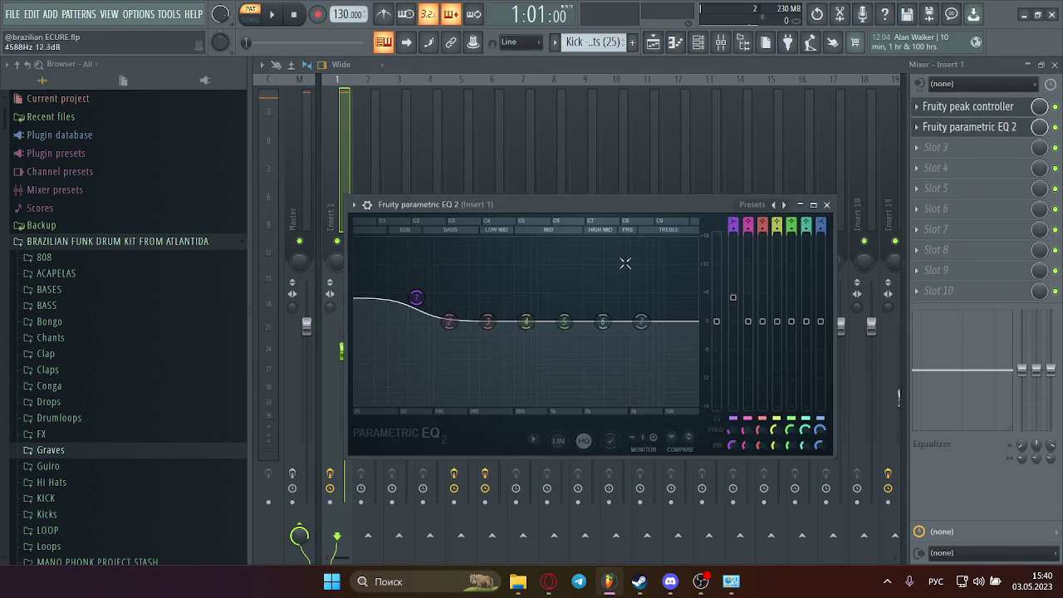
pyautogui.click(994, 108)
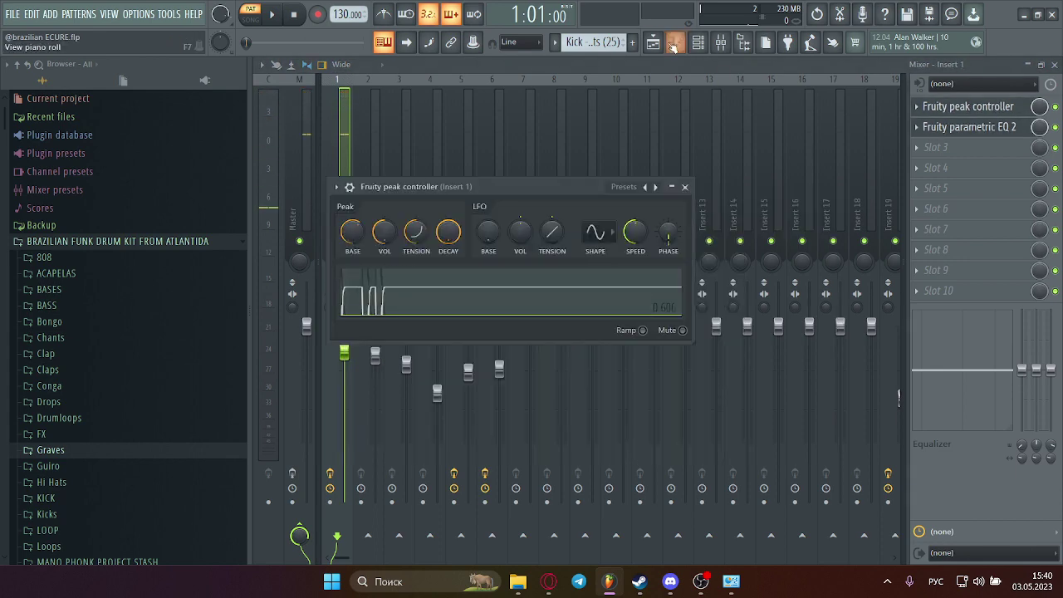
# - Switch to the Snare - 188Beats (6) pattern and play its notes in the piano roll
pyautogui.click(591, 42)
pyautogui.click(629, 70)
pyautogui.press('F6')
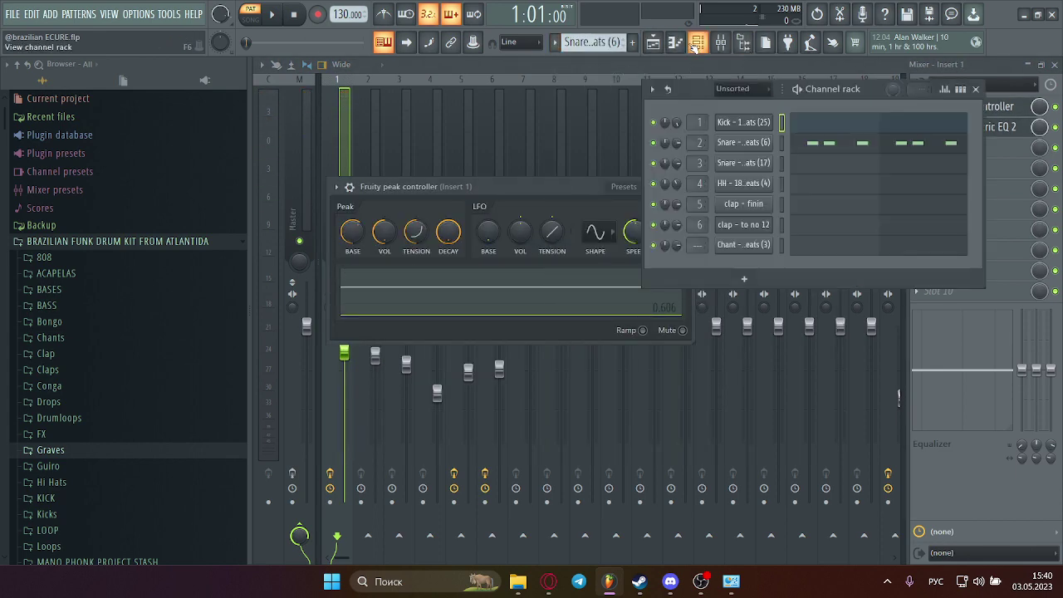
pyautogui.press('F7')
pyautogui.press('space')
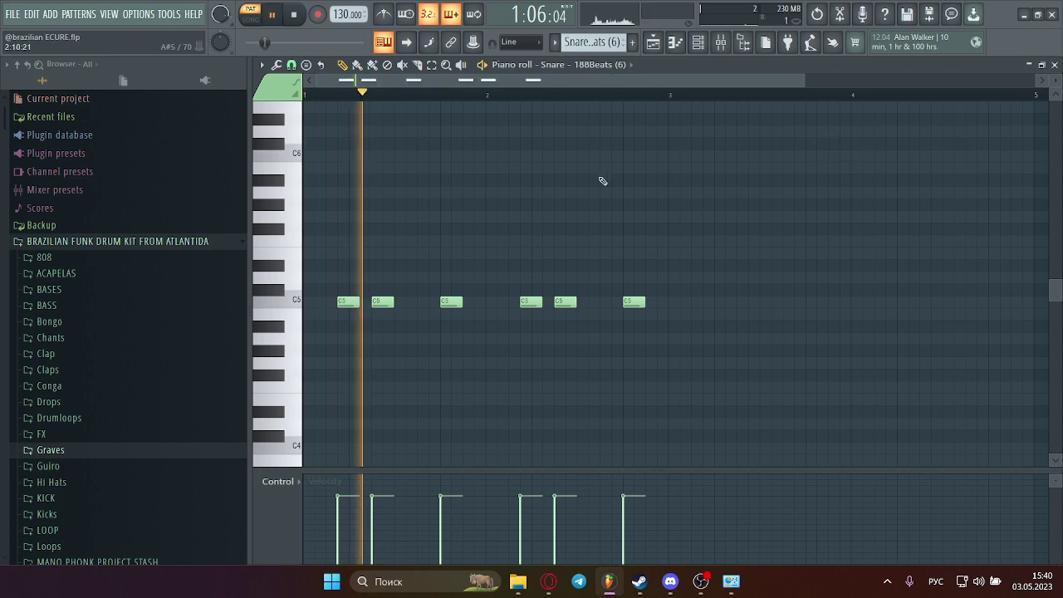
pyautogui.press('space')
# - Select the Snare - 188Beats (17) pattern and listen to its piano roll notes
pyautogui.click(555, 41)
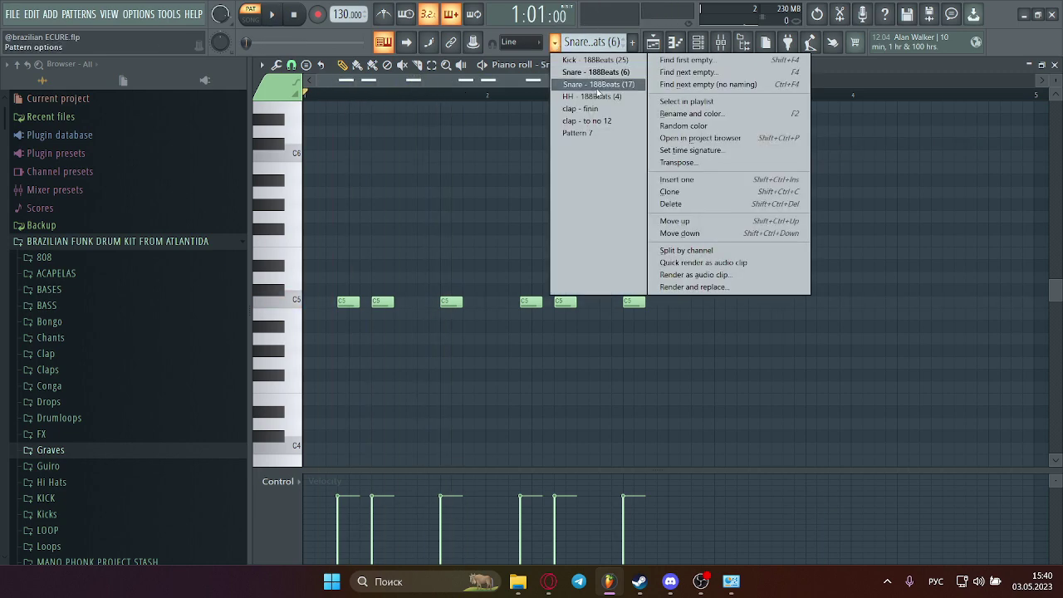
pyautogui.click(597, 84)
pyautogui.press('space')
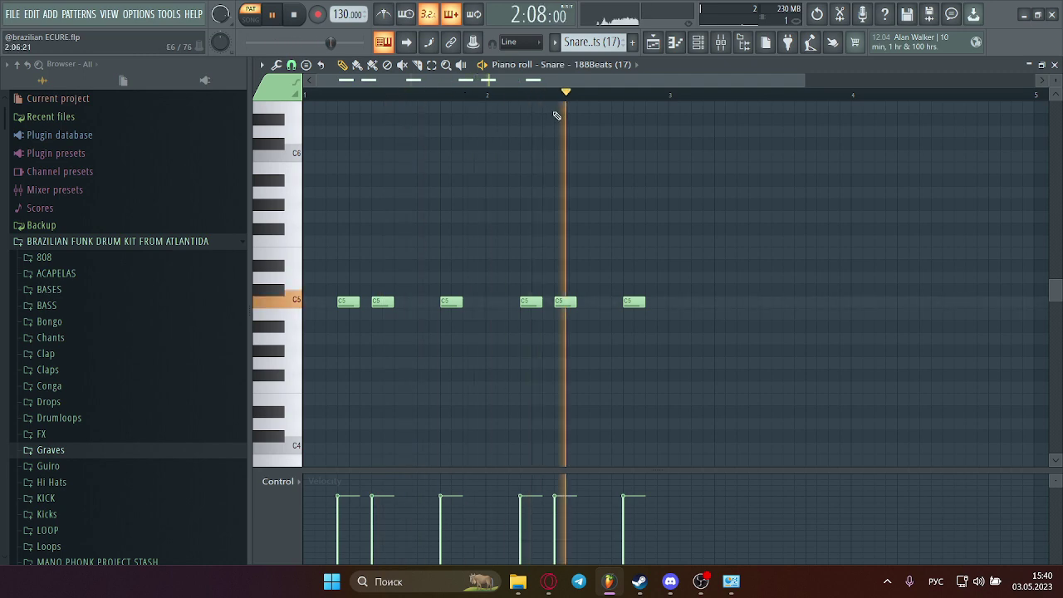
pyautogui.press('space')
# - Select the HH - 188Beats (4) pattern and audition its hi-hat notes in the piano roll
pyautogui.click(555, 41)
pyautogui.click(592, 97)
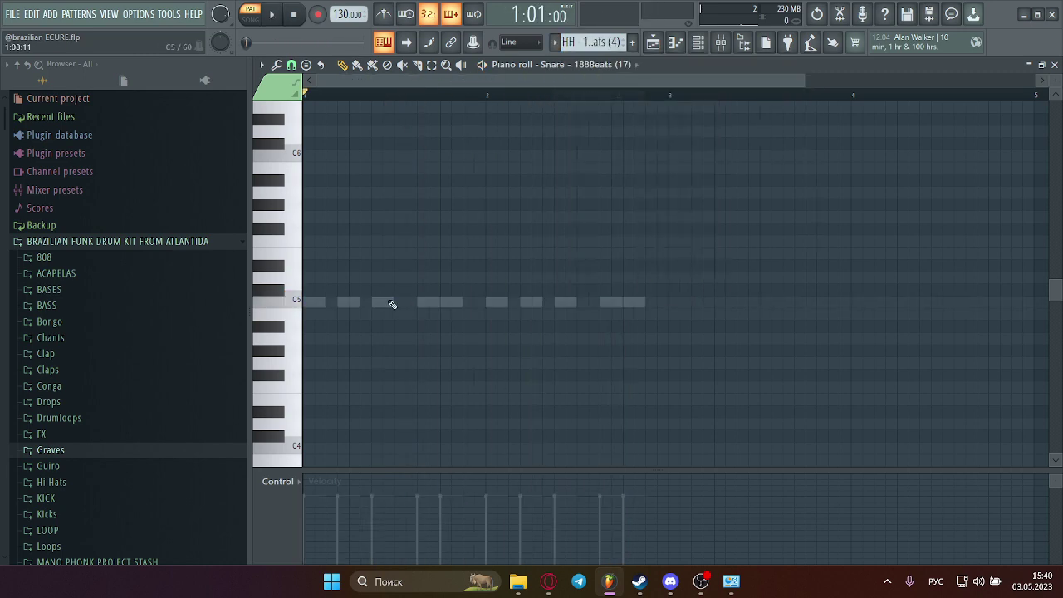
pyautogui.press('space')
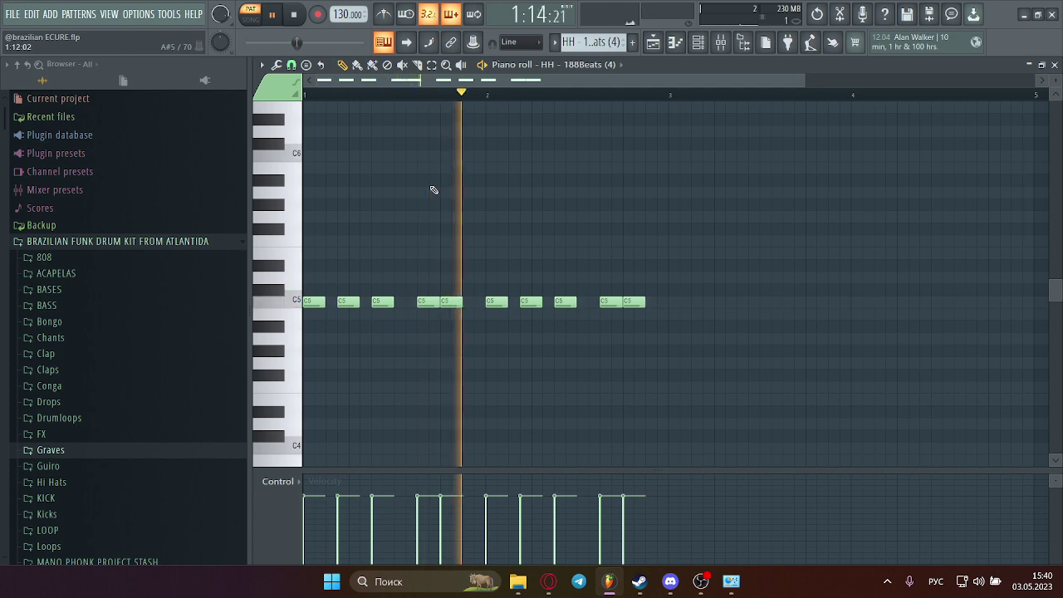
pyautogui.press('space')
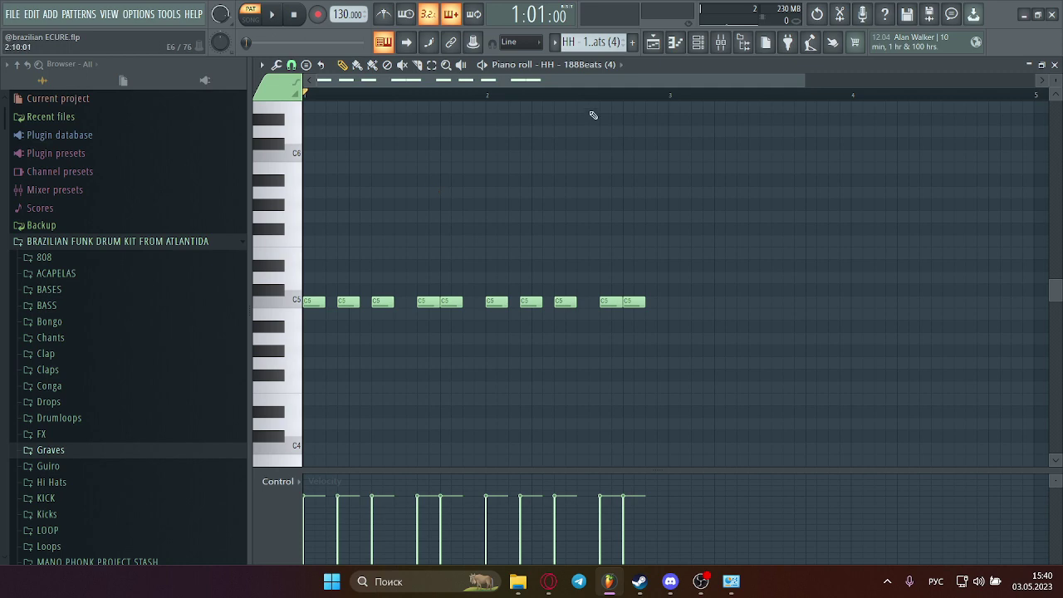
# - Select the clap - finin pattern and bring its notes into view in the piano roll
pyautogui.click(555, 42)
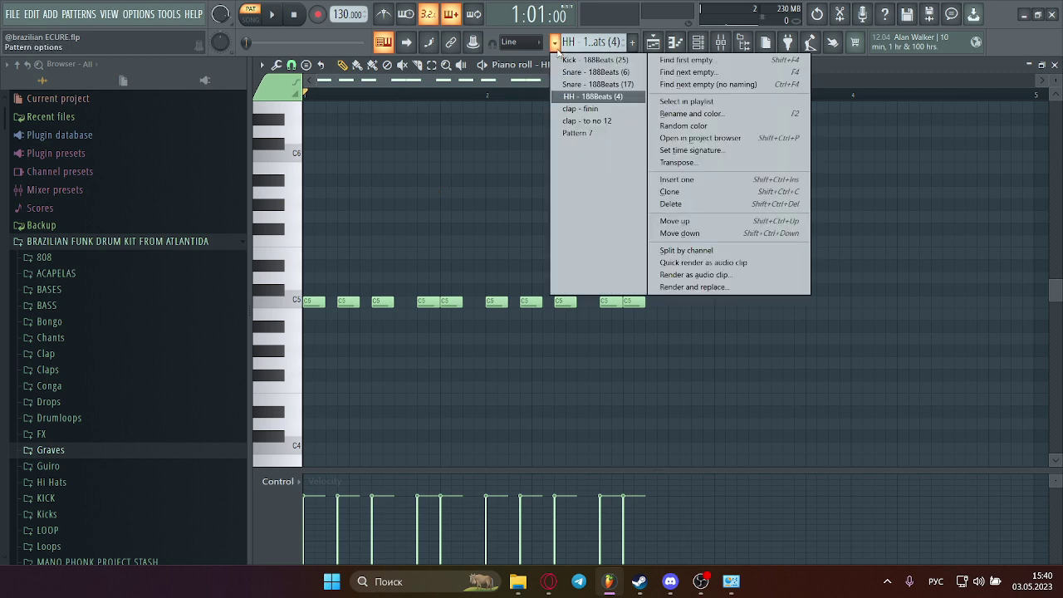
pyautogui.click(573, 117)
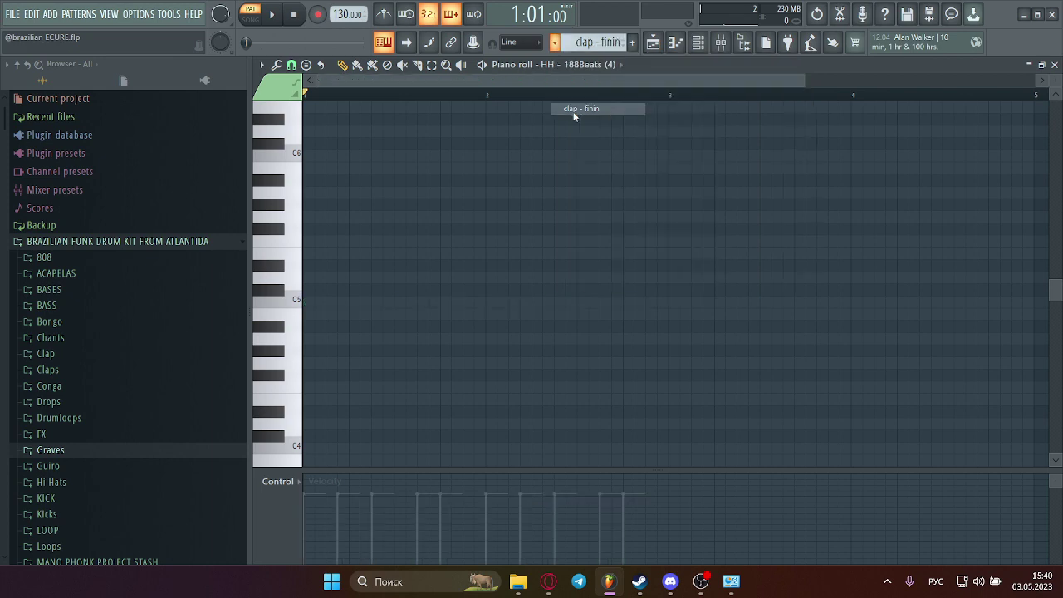
pyautogui.scroll(-5, 473, 221)
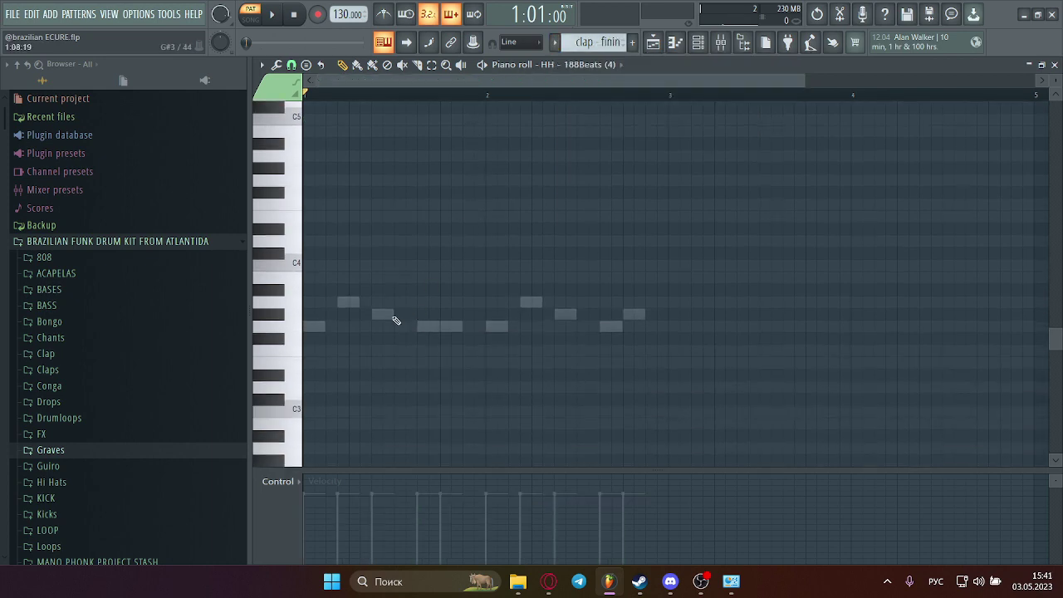
pyautogui.doubleClick(379, 318)
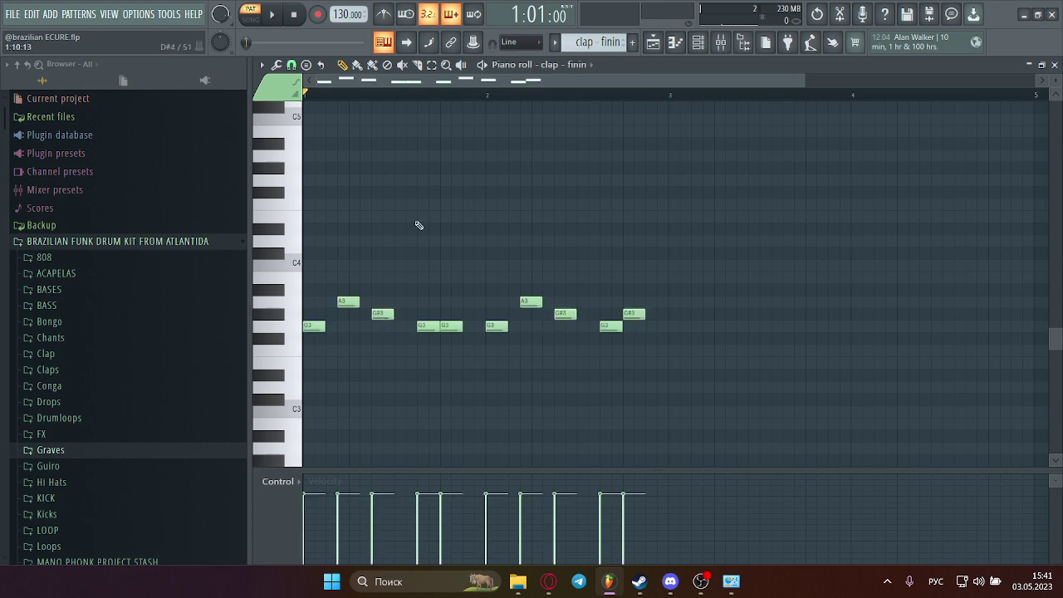
# - Examine the Fruity parametric EQ 2, Fruity Reeverb 2 and Fruity Fast Dist settings on mixer Insert 5
pyautogui.click(721, 41)
pyautogui.click(471, 143)
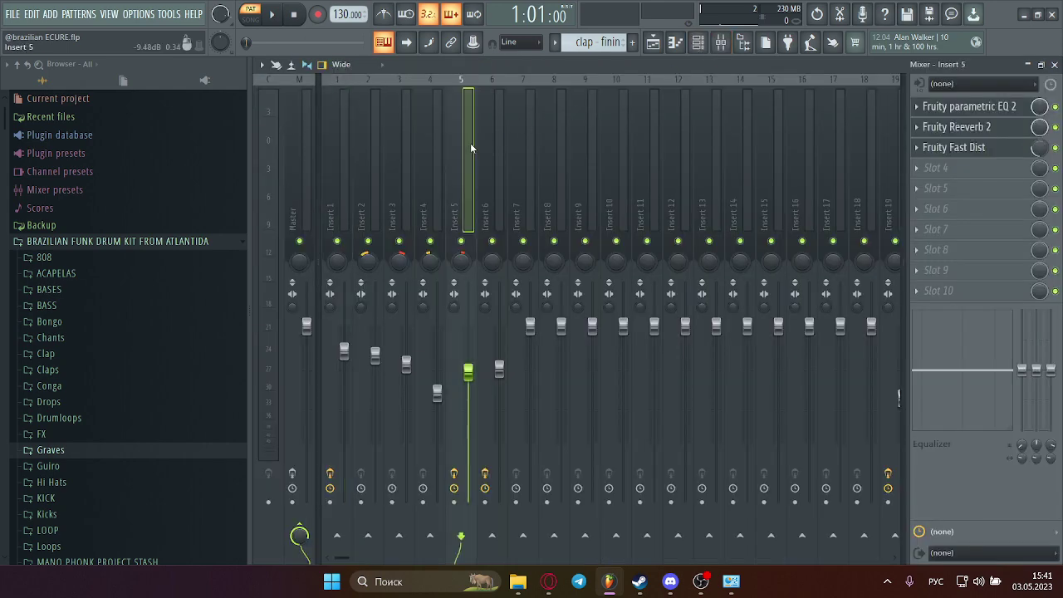
pyautogui.click(971, 107)
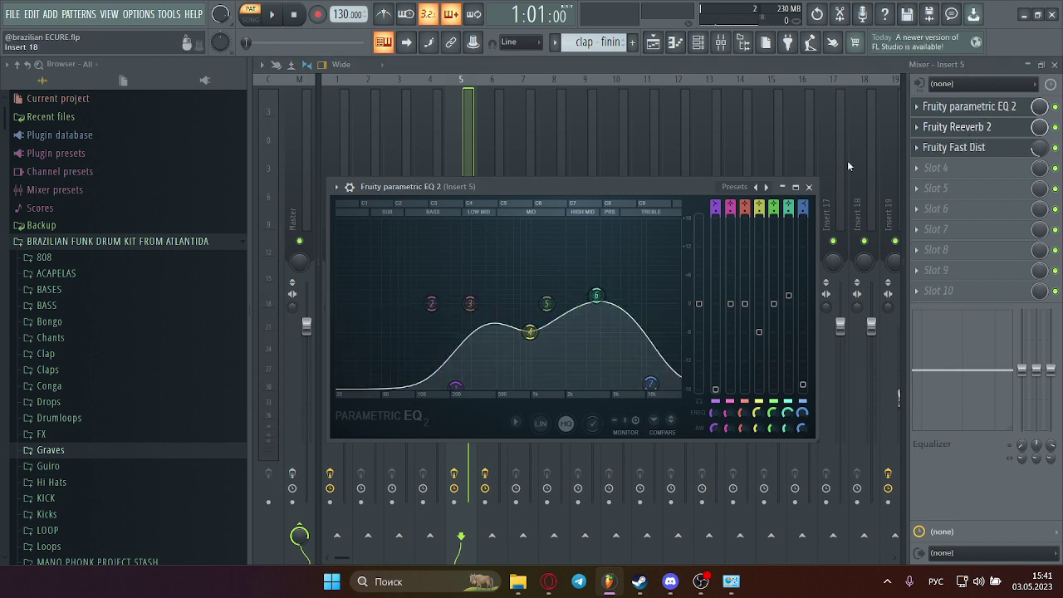
pyautogui.click(996, 127)
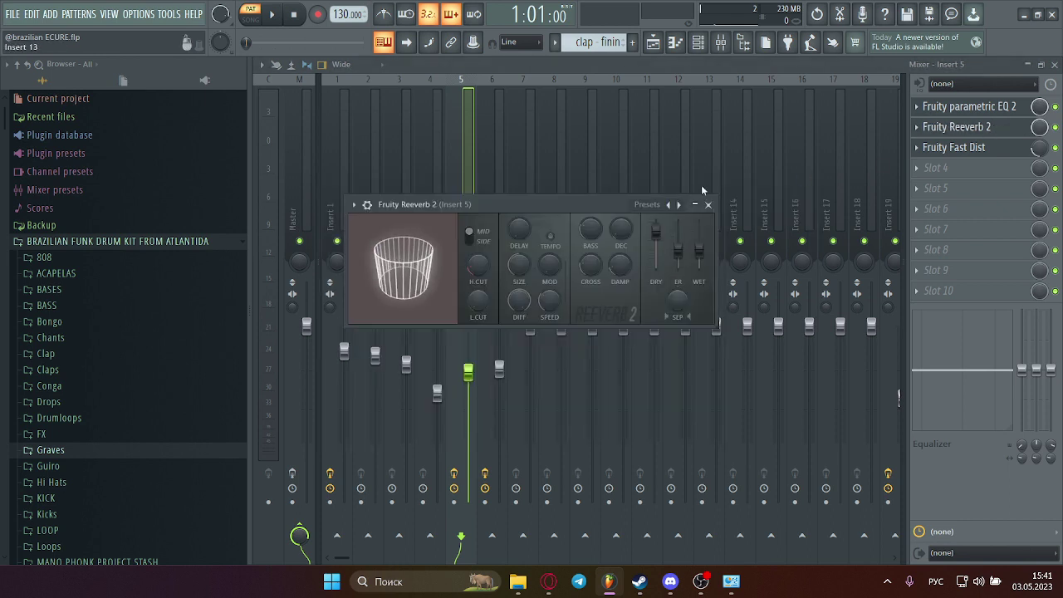
pyautogui.click(1002, 153)
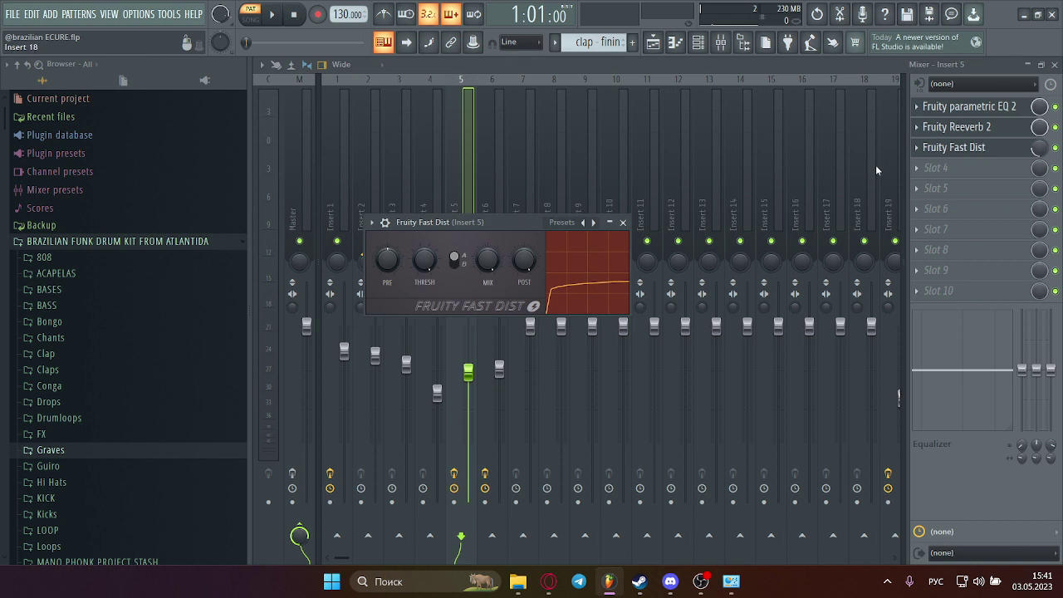
# - Play the clap - finin pattern with the channel rack shown over the mixer
pyautogui.click(698, 42)
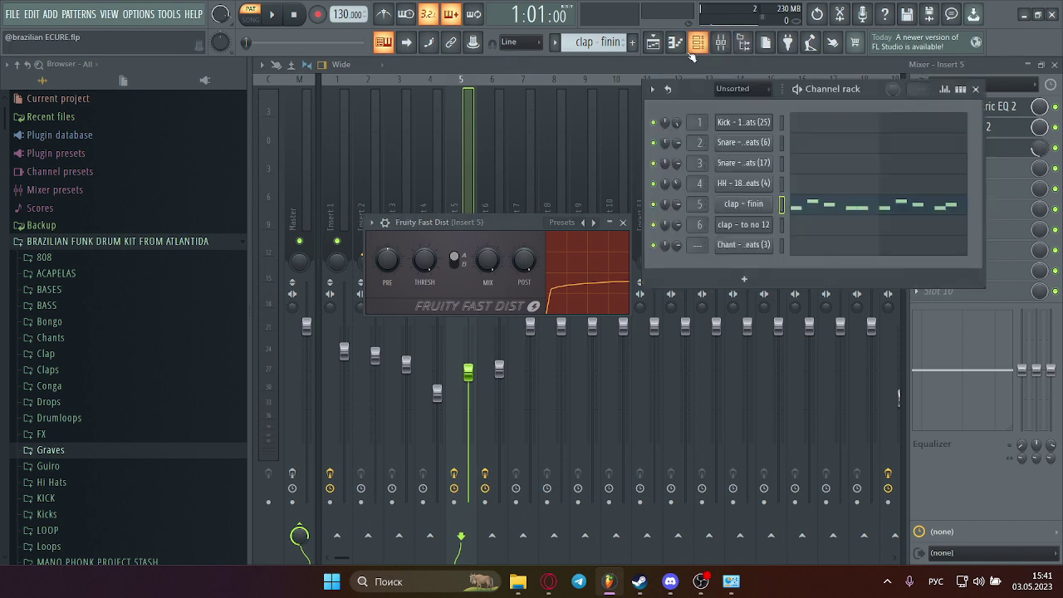
pyautogui.click(454, 472)
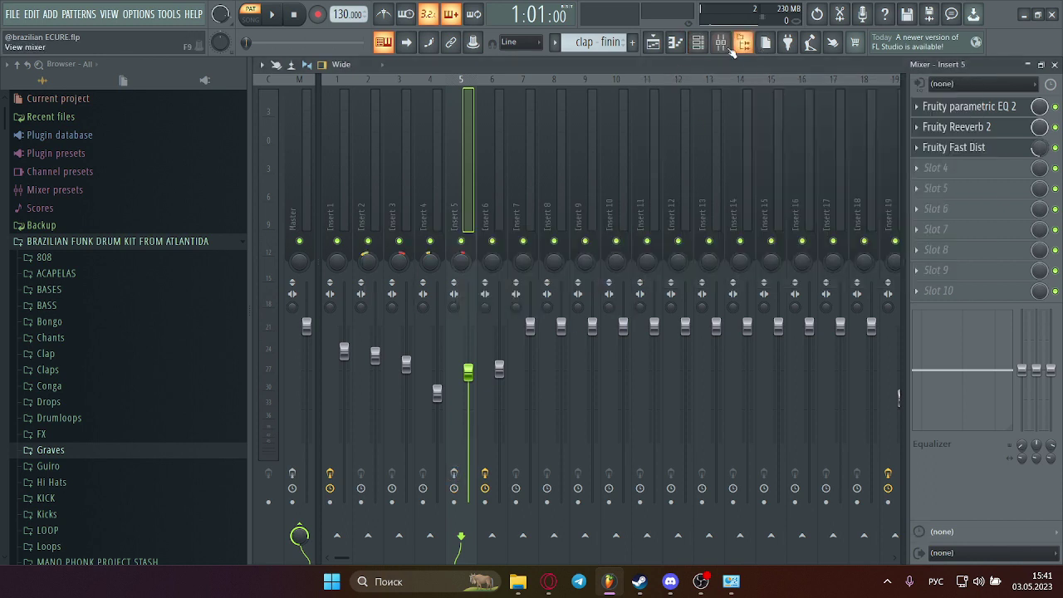
pyautogui.click(698, 43)
pyautogui.press('space')
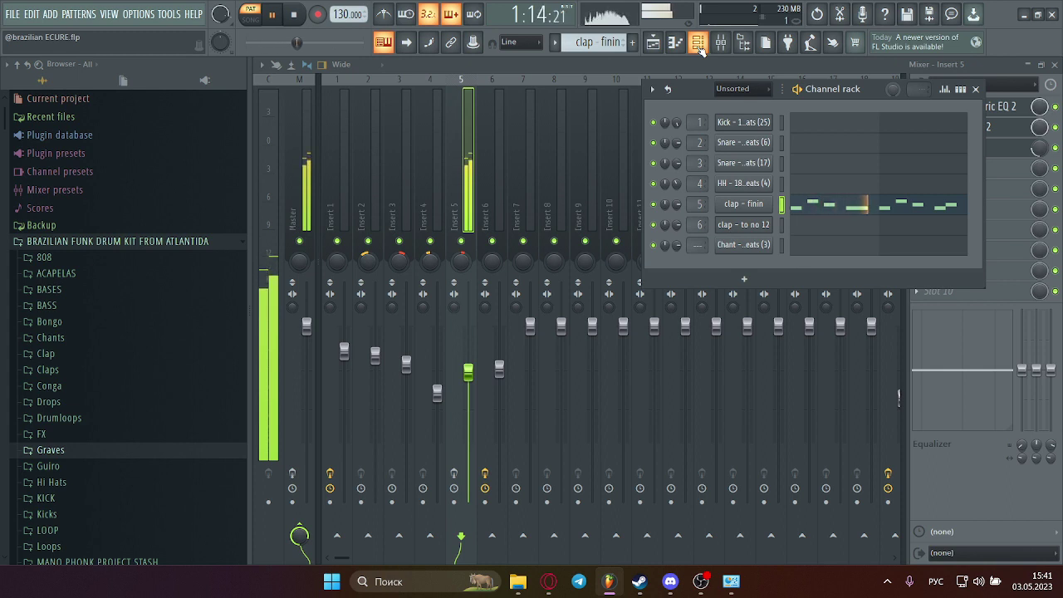
pyautogui.press('space')
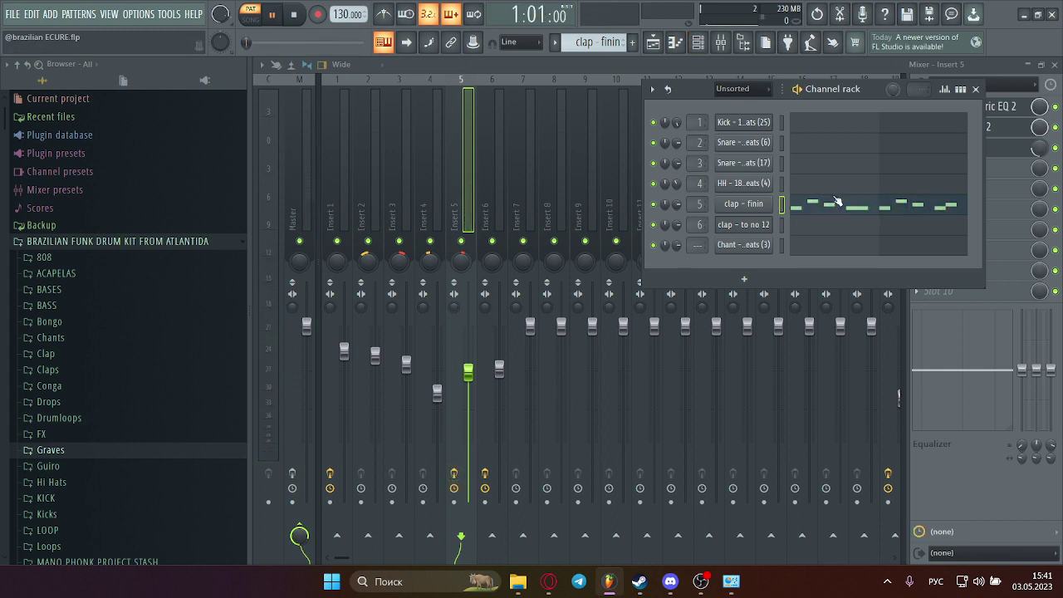
pyautogui.press('space')
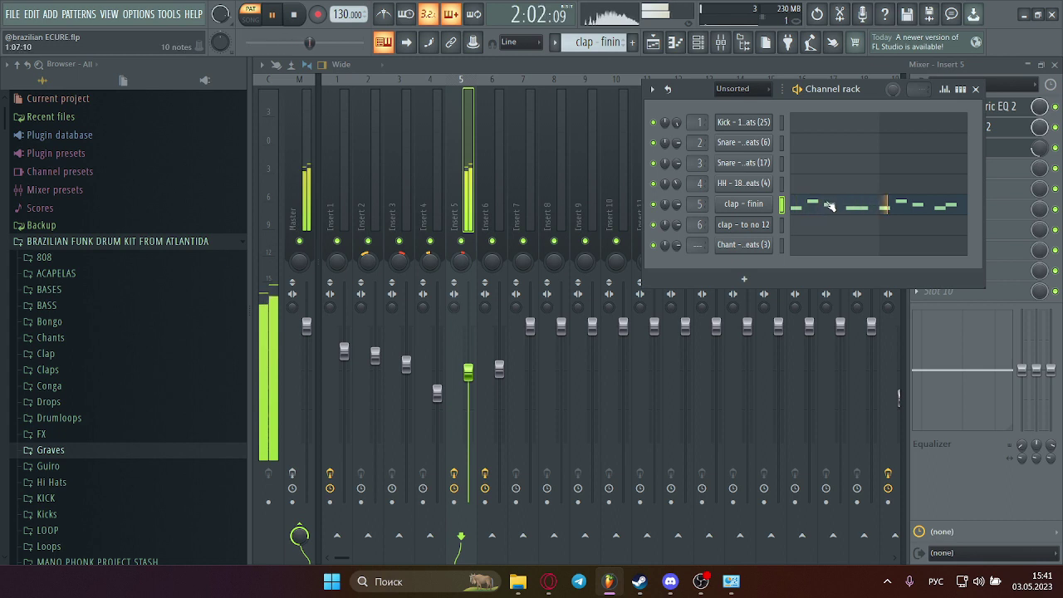
pyautogui.press('space')
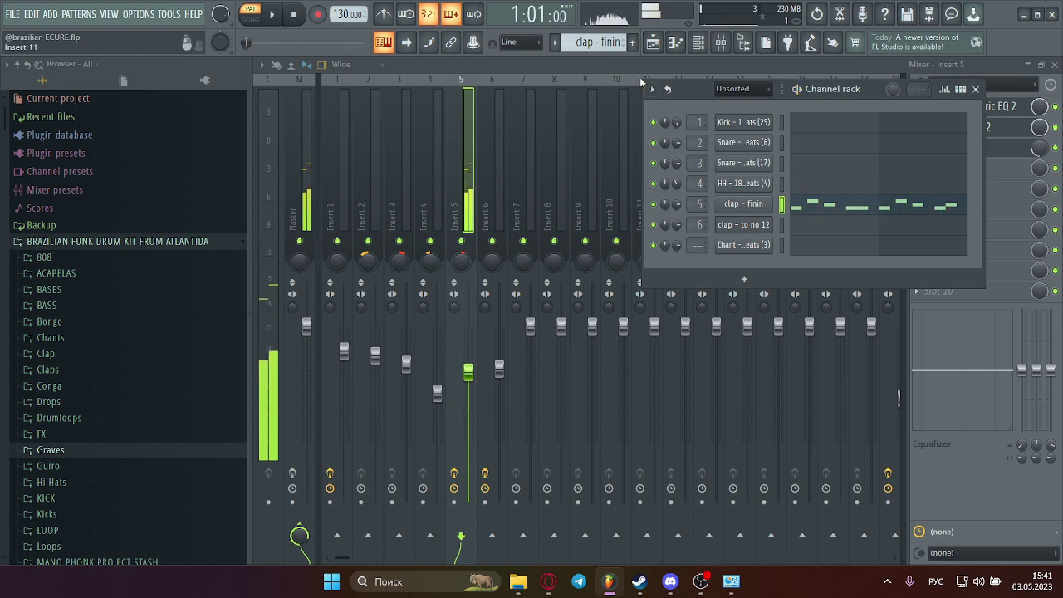
# - Examine the Fruity parametric EQ 2 settings on mixer Insert 6
pyautogui.press('F6')
pyautogui.click(497, 99)
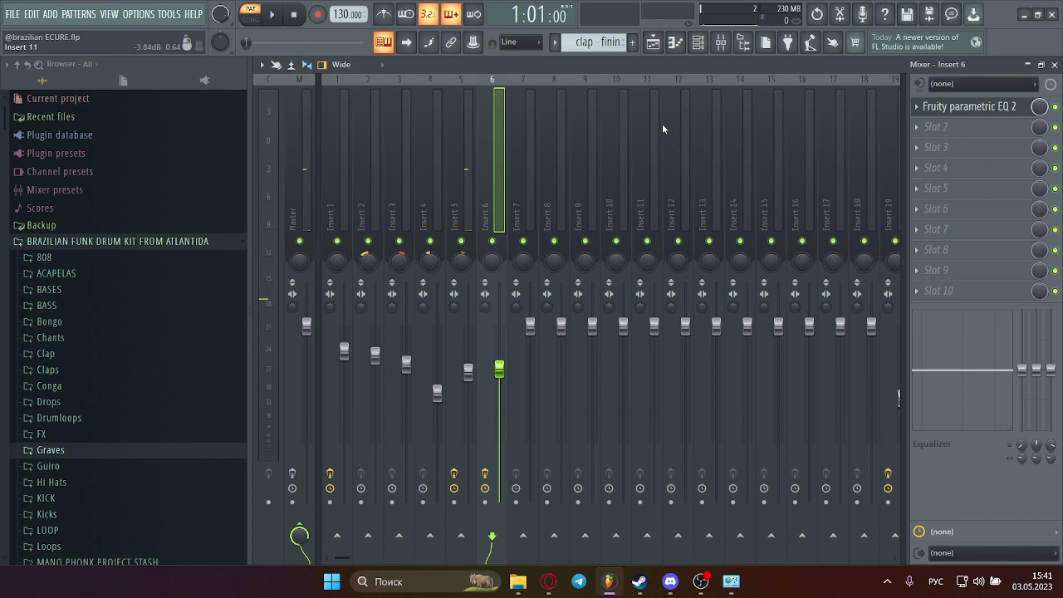
pyautogui.click(964, 106)
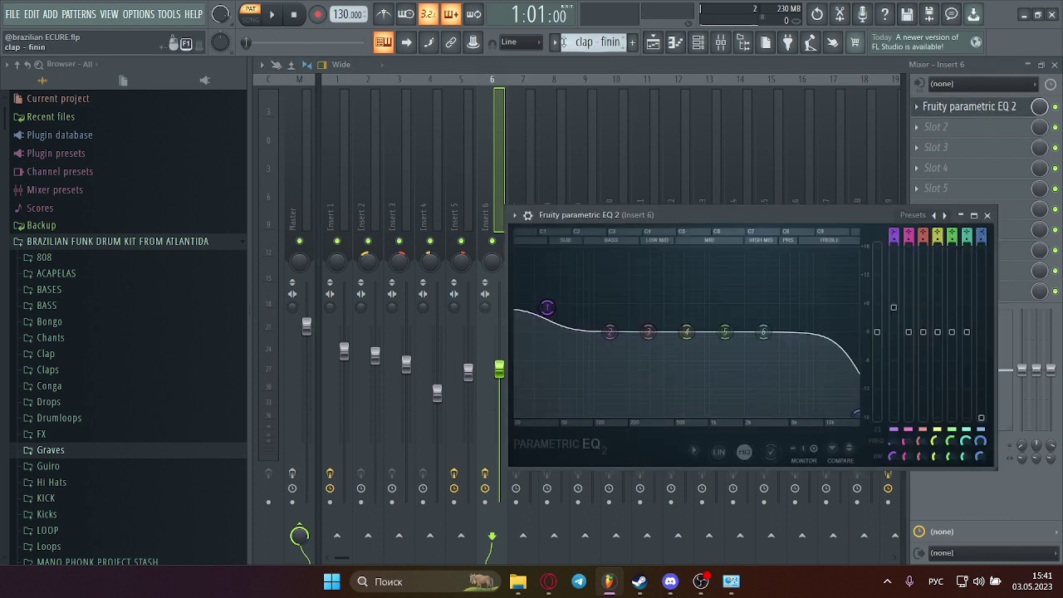
# - Switch to the clap - to no 12 pattern and play its notes in the piano roll
pyautogui.click(598, 42)
pyautogui.click(589, 123)
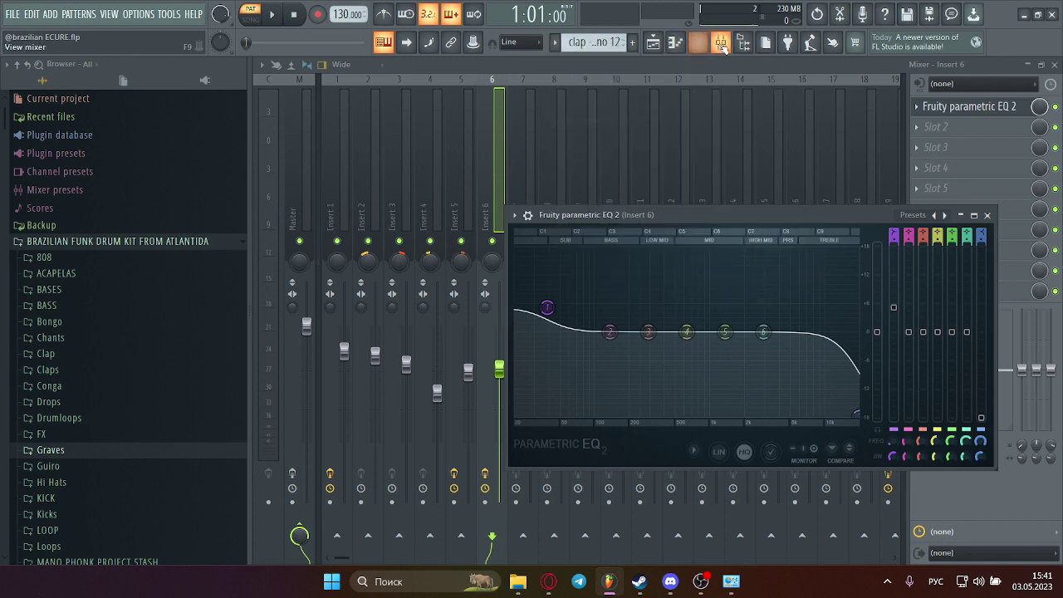
pyautogui.click(697, 41)
pyautogui.click(836, 235)
pyautogui.press('space')
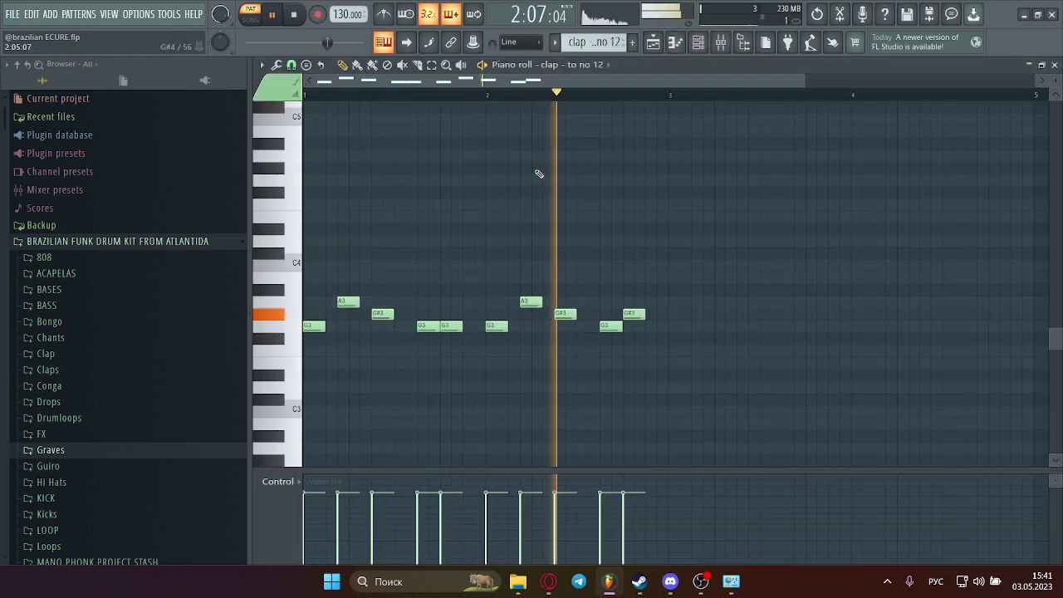
# - Switch to Pattern 7 and play its Chant - 188Beats (3) notes in the piano roll
pyautogui.press('space')
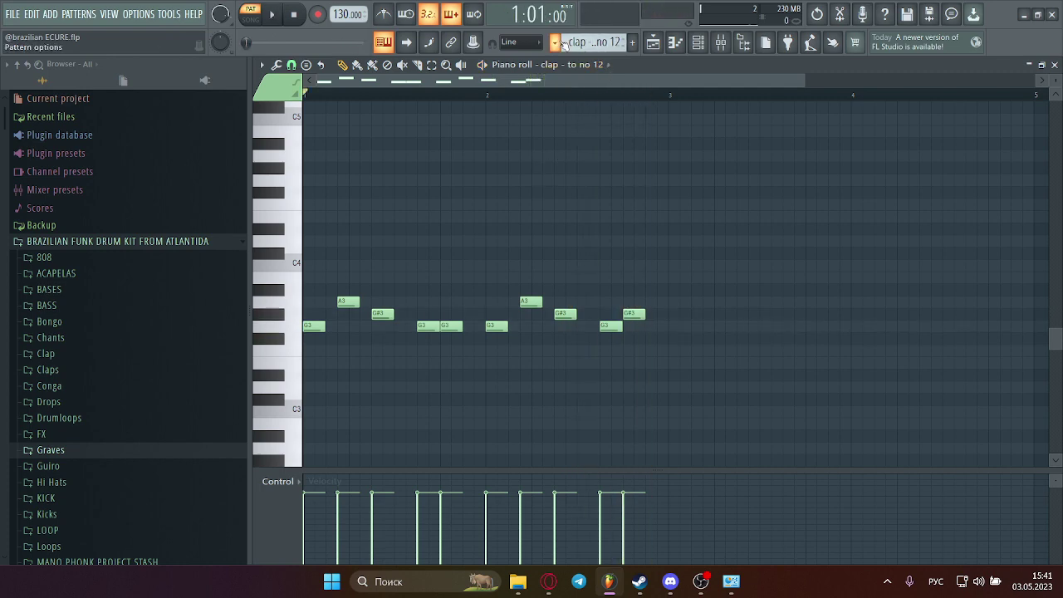
pyautogui.click(564, 42)
pyautogui.click(581, 130)
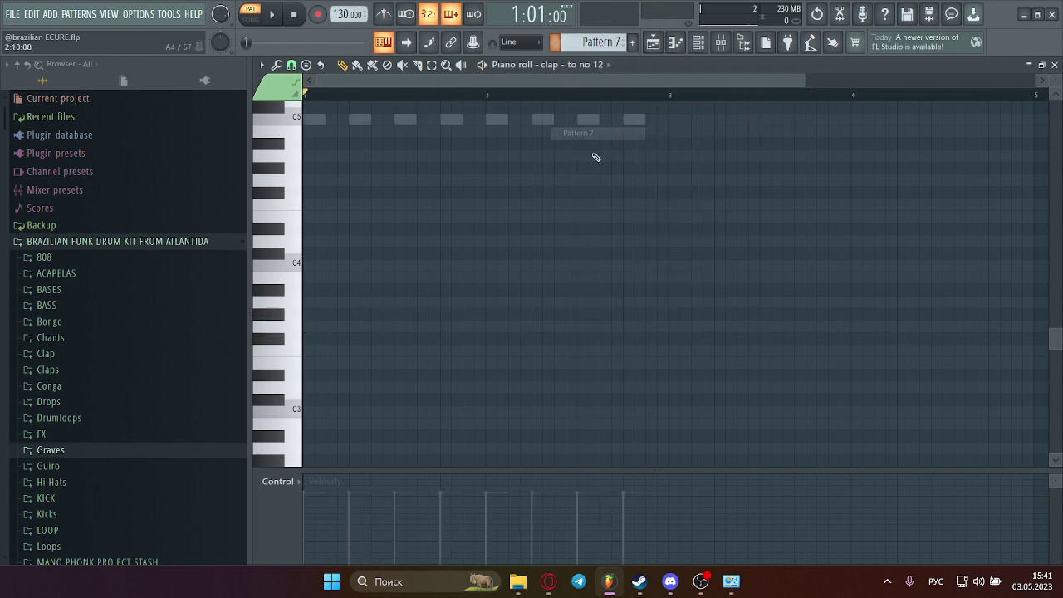
pyautogui.doubleClick(415, 124)
pyautogui.press('space')
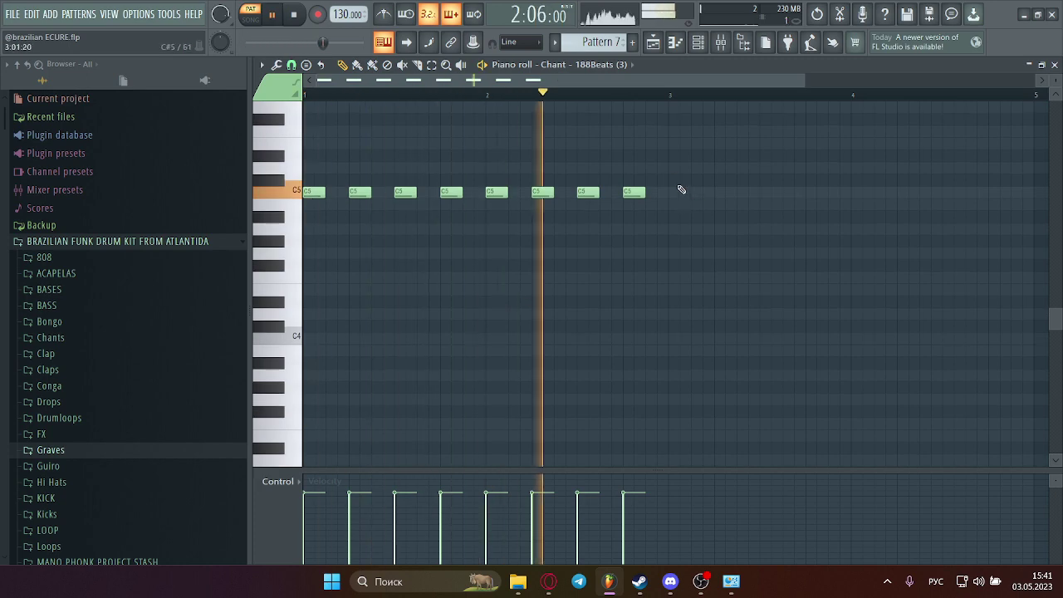
pyautogui.press('space')
# - Solo playlist Track 10, play its vocal clips from bar 7, and select their mixer track, Insert 19
pyautogui.press('F5')
pyautogui.rightClick(428, 483)
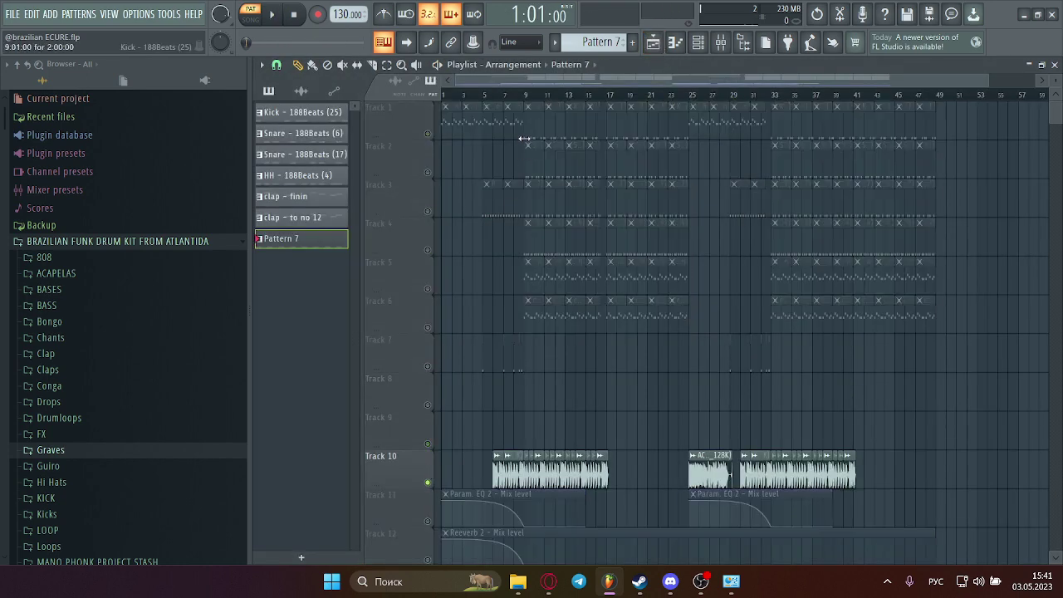
pyautogui.click(501, 92)
pyautogui.press('space')
pyautogui.click(721, 41)
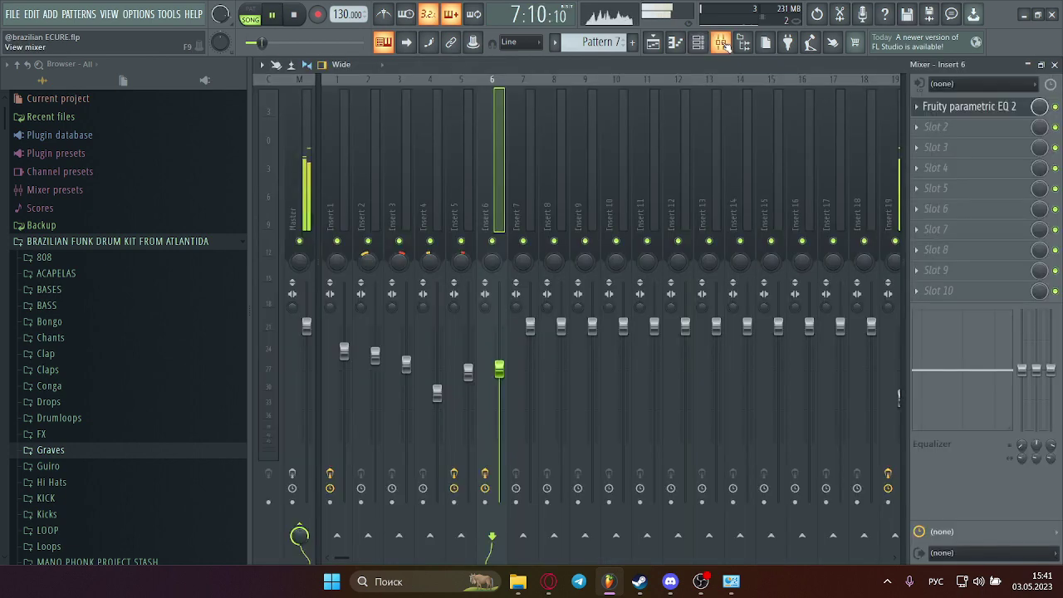
pyautogui.click(804, 121)
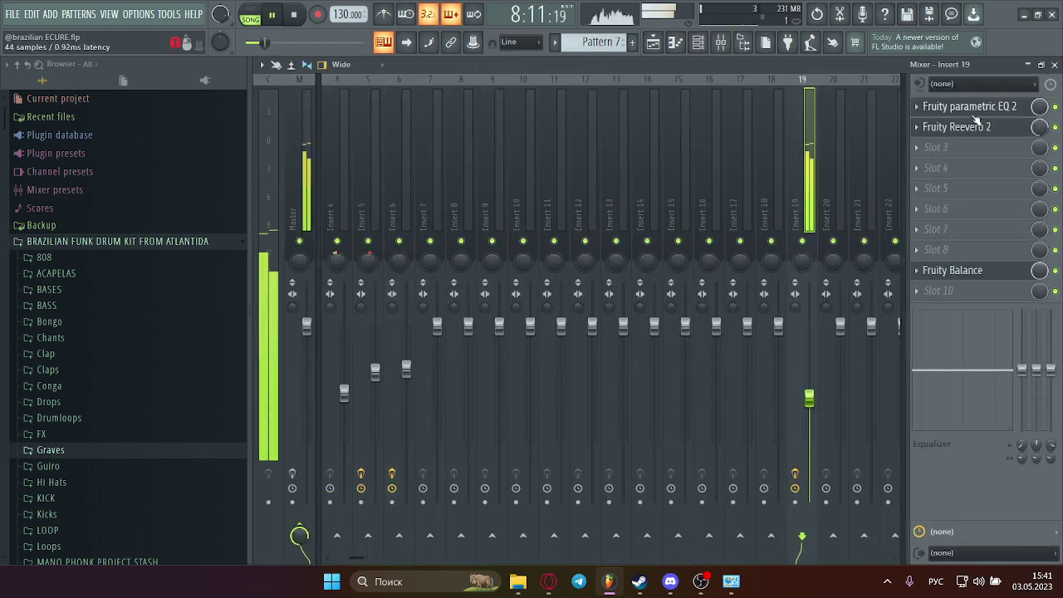
pyautogui.press('space')
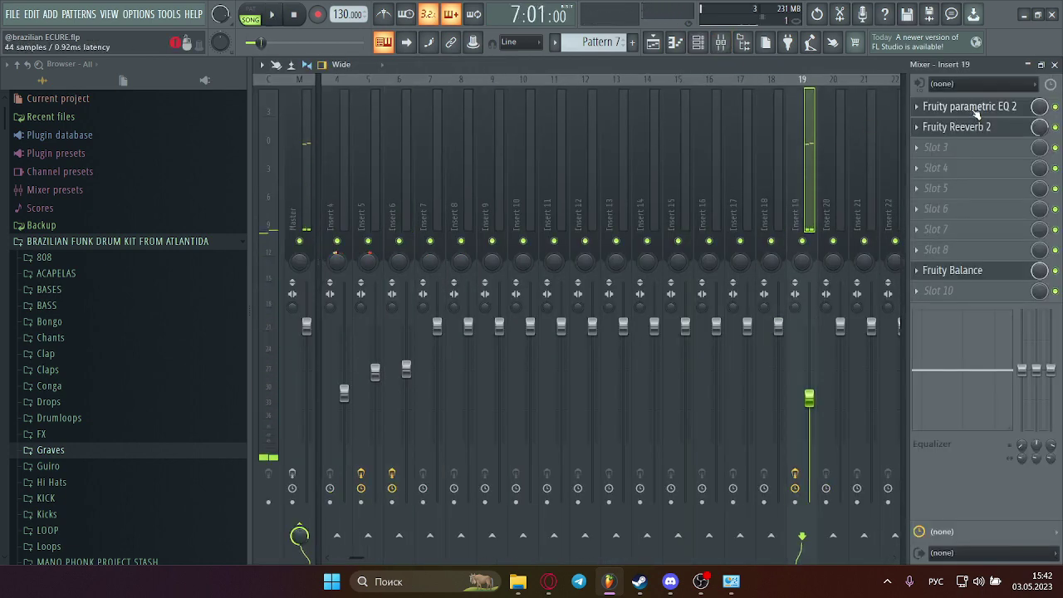
# - Examine the Fruity parametric EQ 2, Fruity Reeverb 2 and Fruity Balance settings on mixer Insert 19
pyautogui.click(972, 108)
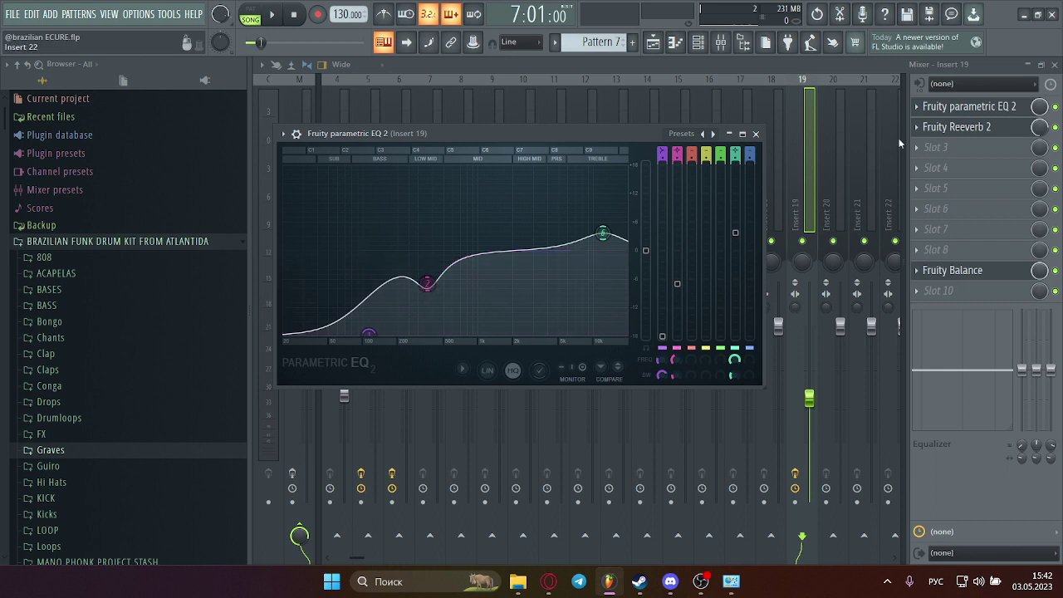
pyautogui.click(951, 128)
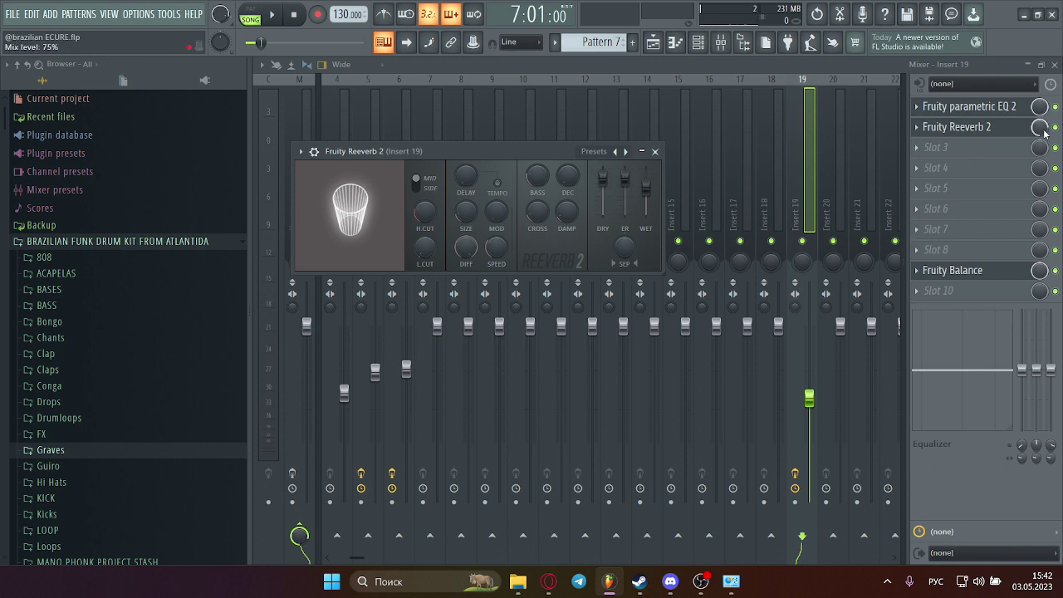
pyautogui.click(951, 270)
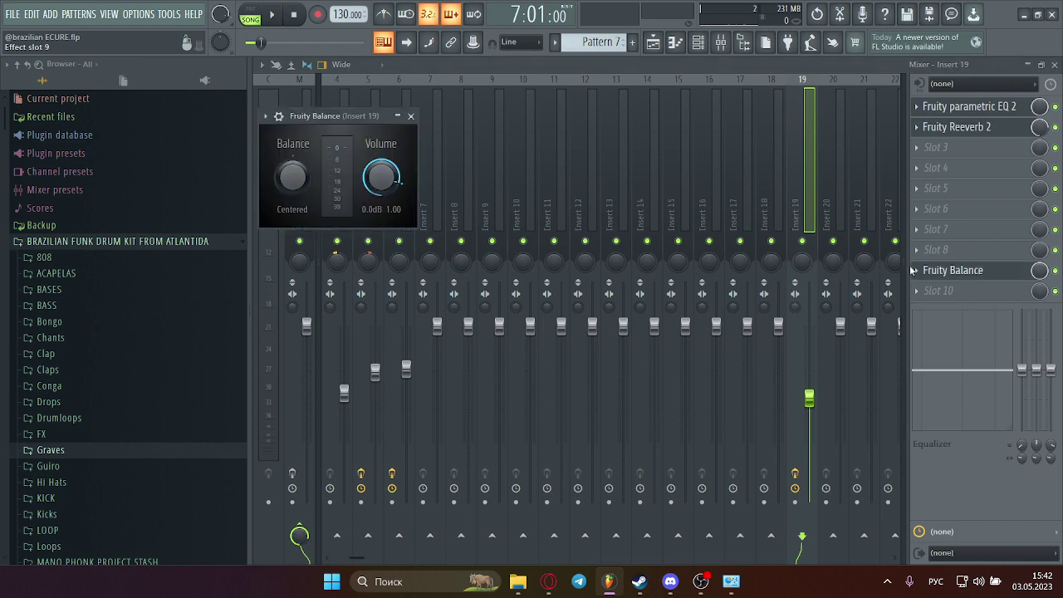
# - Unsolo Track 10 in the playlist and examine the effects on the Master mixer track, including Fruity Balance and Fruity Reeverb 2
pyautogui.click(653, 42)
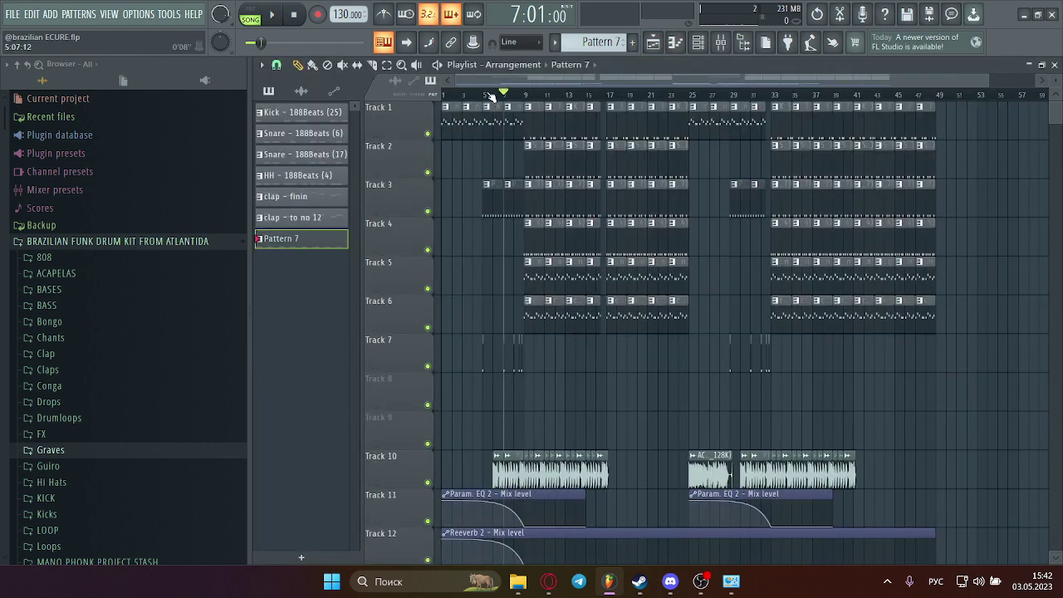
pyautogui.click(720, 42)
pyautogui.click(300, 108)
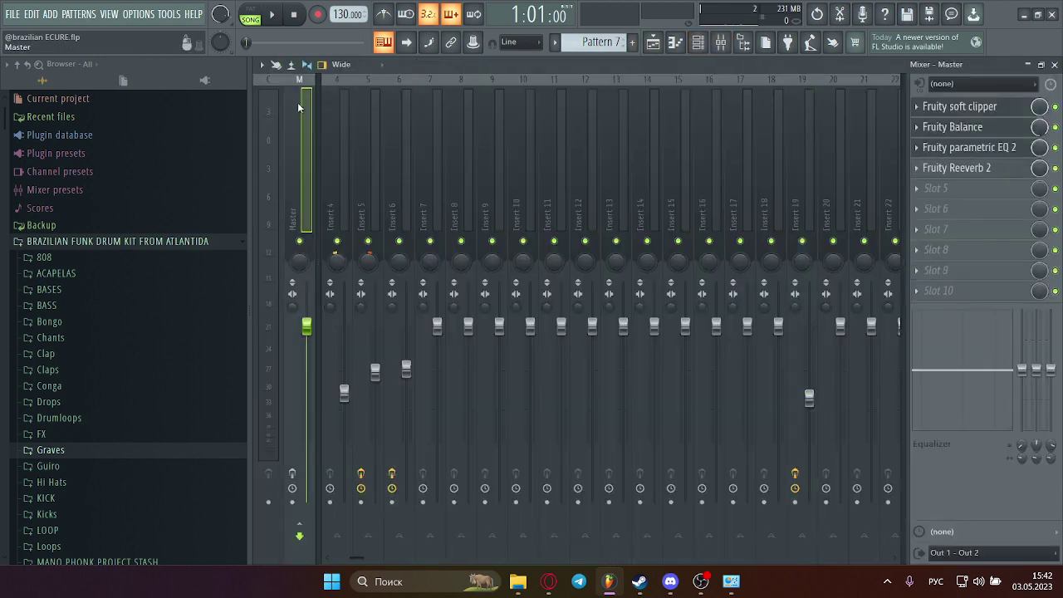
pyautogui.click(966, 106)
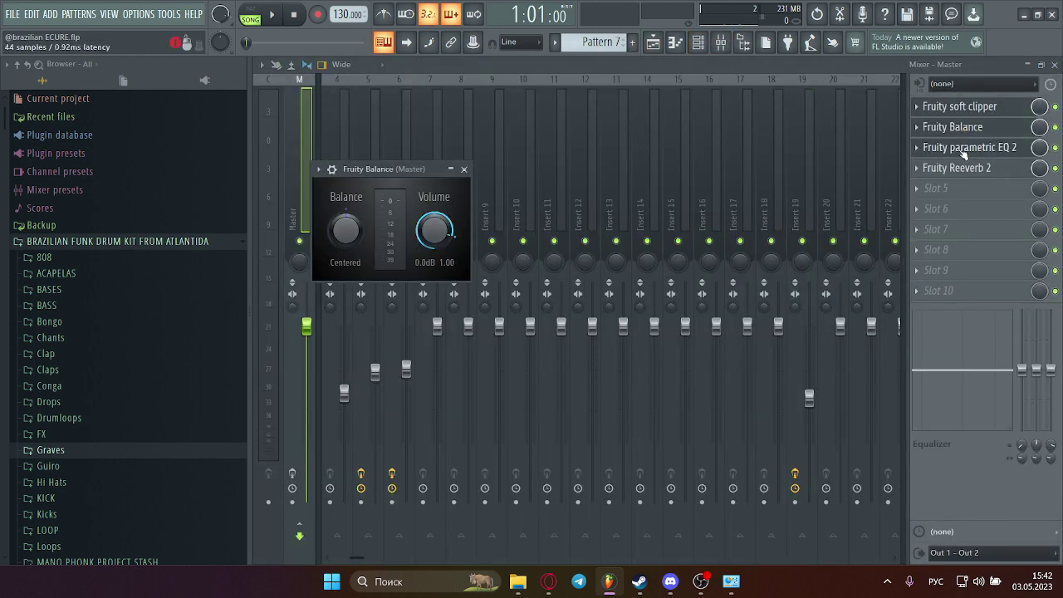
pyautogui.click(964, 168)
pyautogui.click(963, 168)
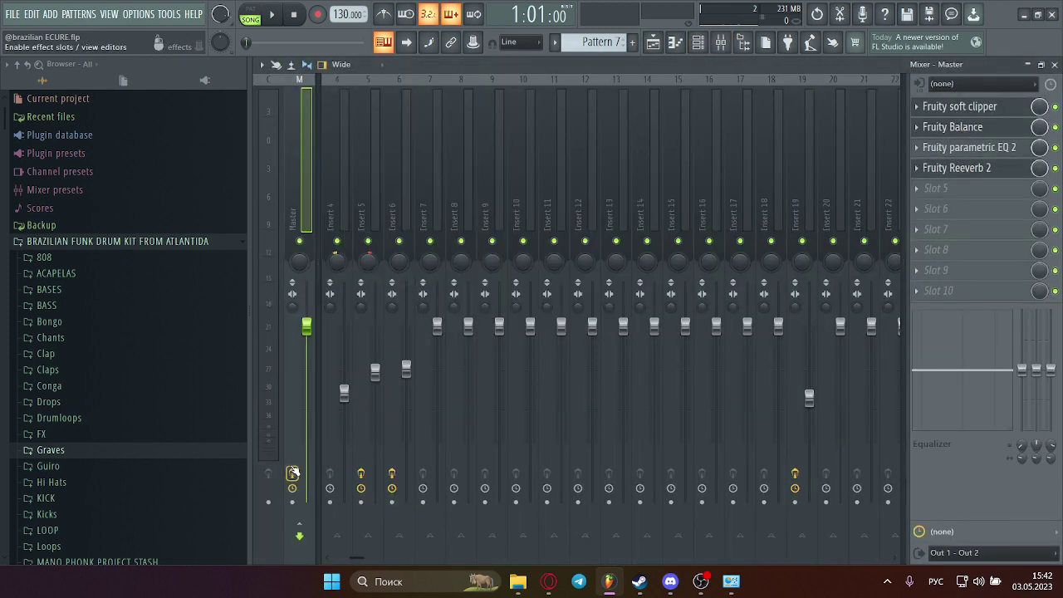
pyautogui.scroll(3, 440, 199)
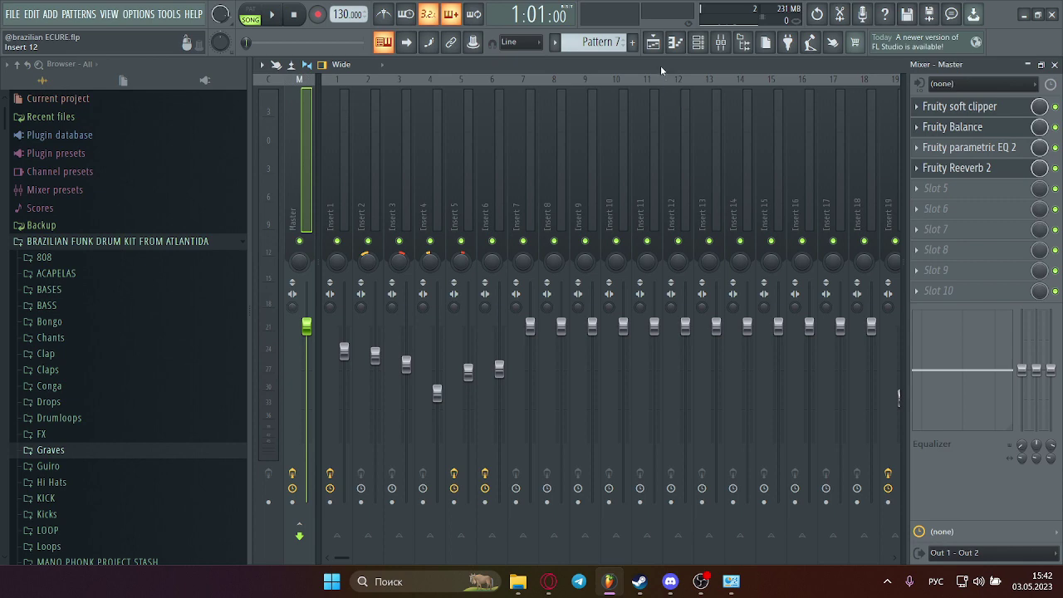
# - Play the full arrangement in the playlist from bar 1 and stop it around bar 40
pyautogui.click(653, 43)
pyautogui.press('space')
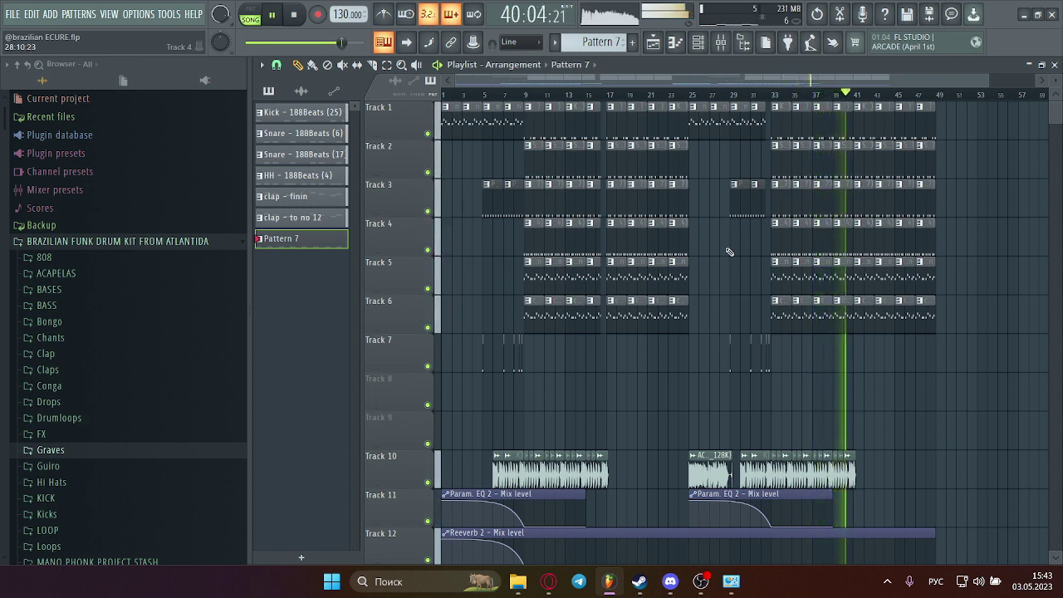
pyautogui.press('space')
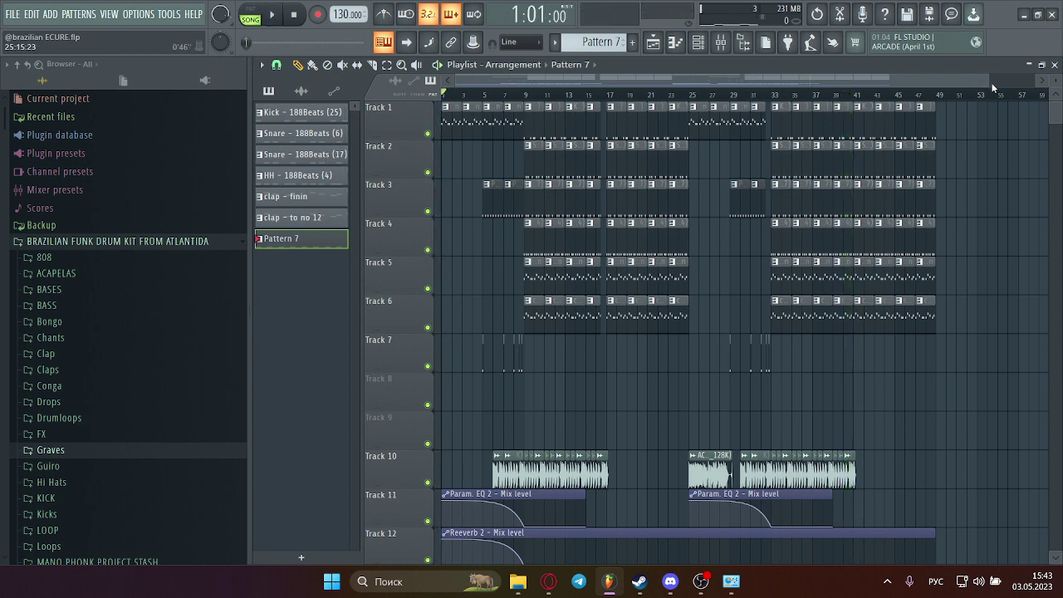
pyautogui.scroll(-2, 990, 84)
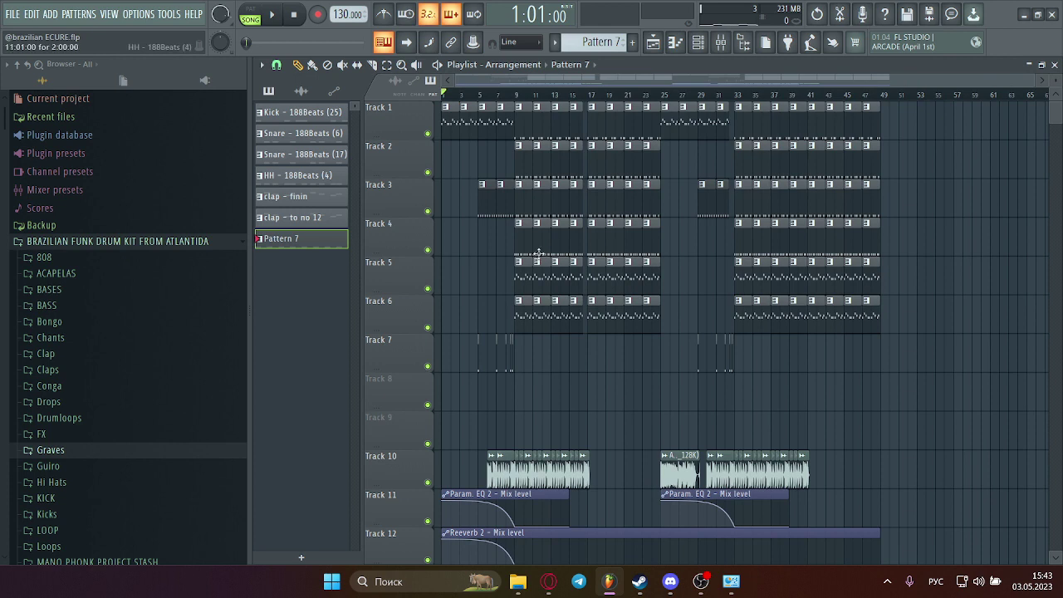